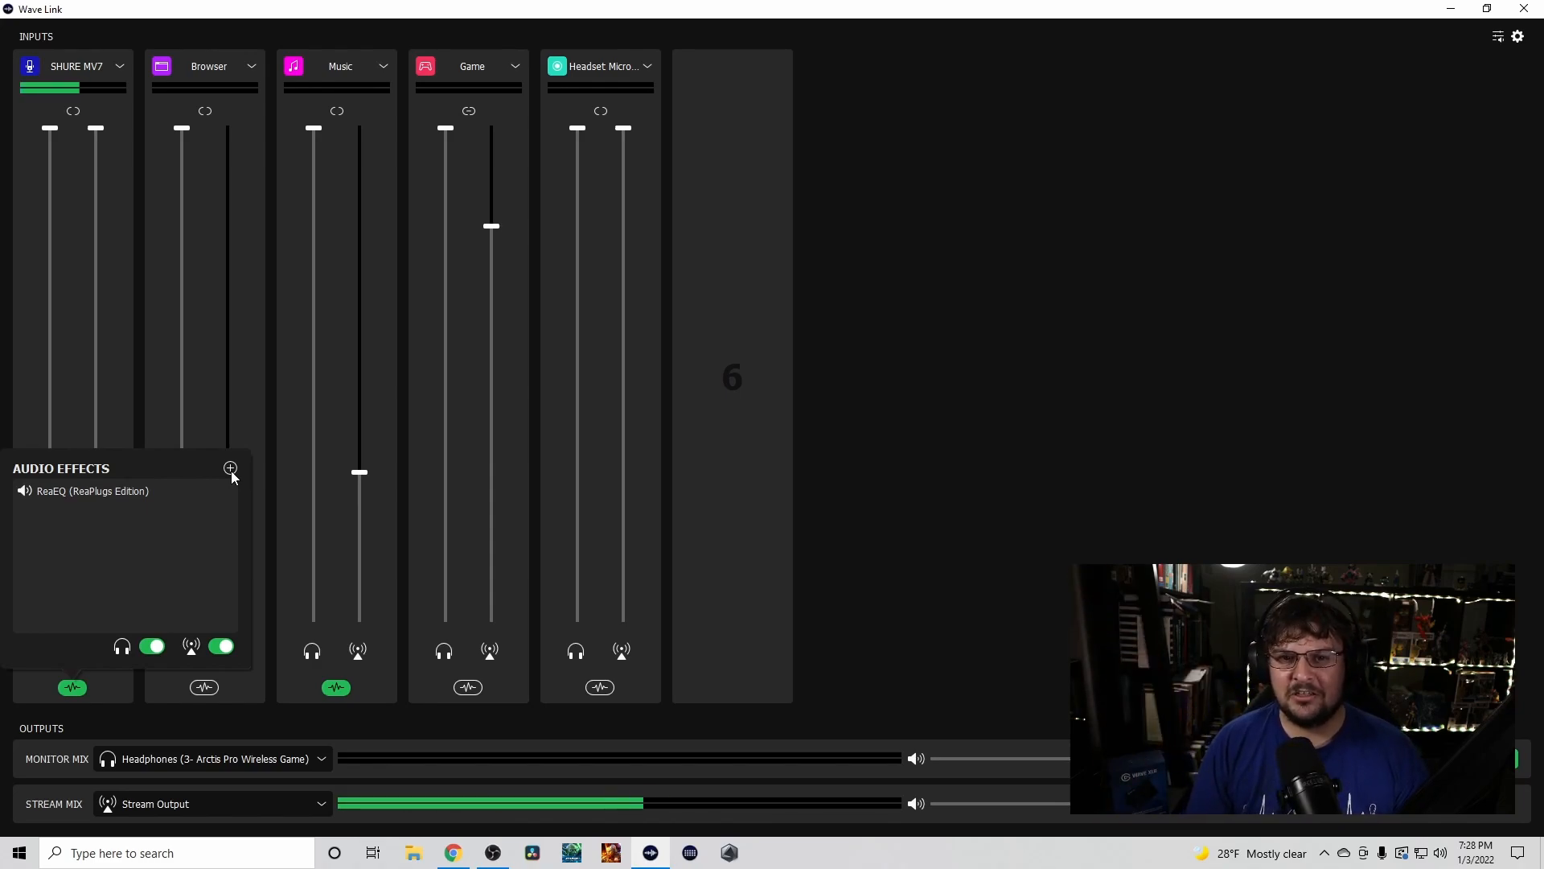
Open the page for getting more audio effects from the SHURE MV7 channel and review Elgato's recommended VSTs down to ReaEQ
left_click(230, 469)
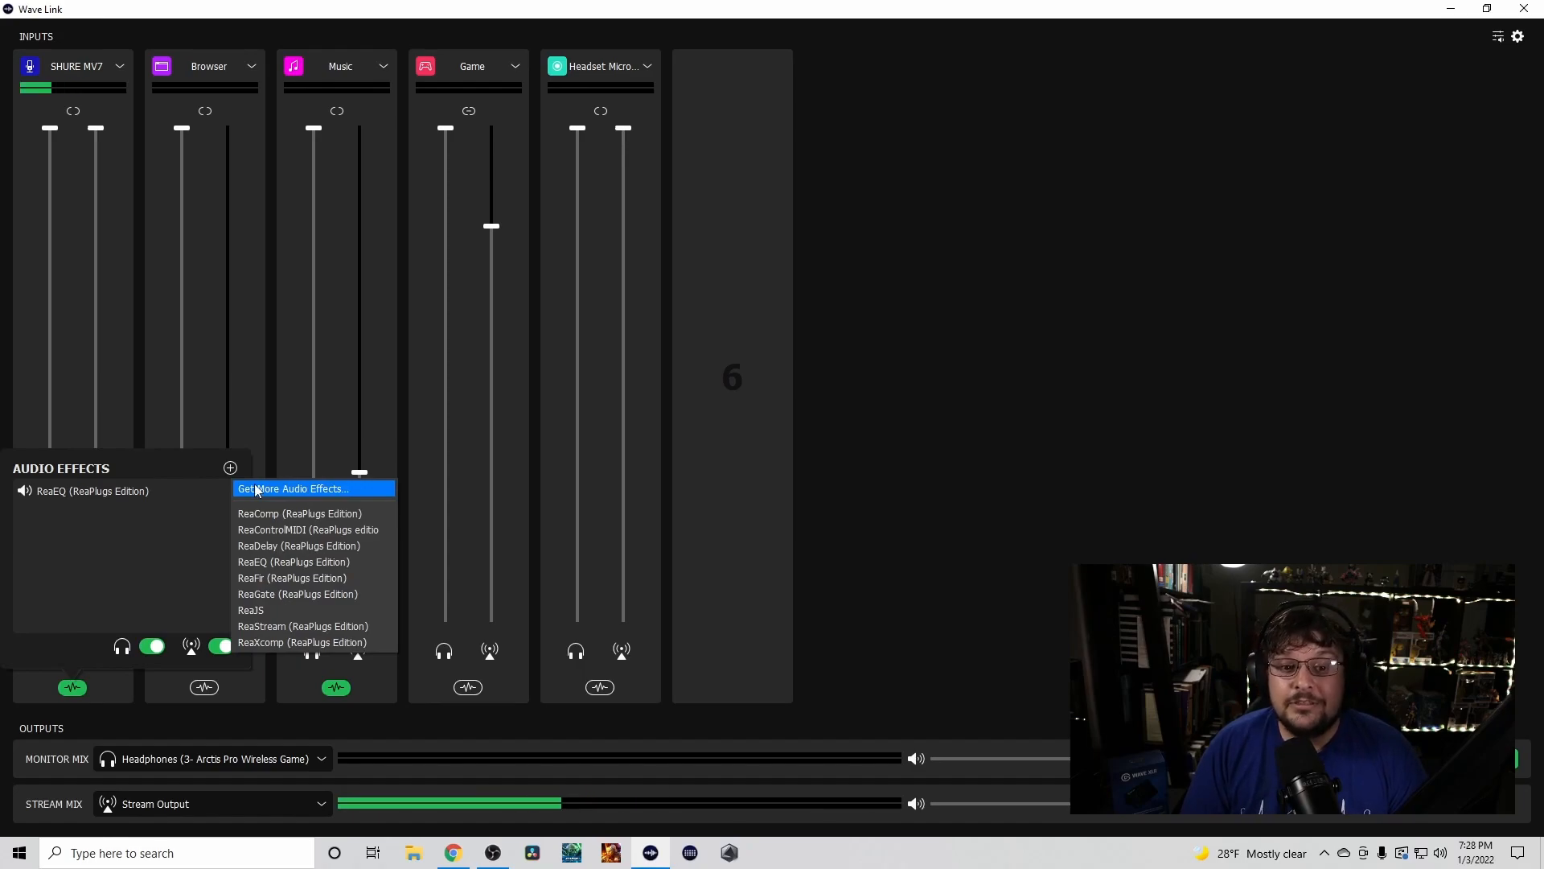
left_click(256, 489)
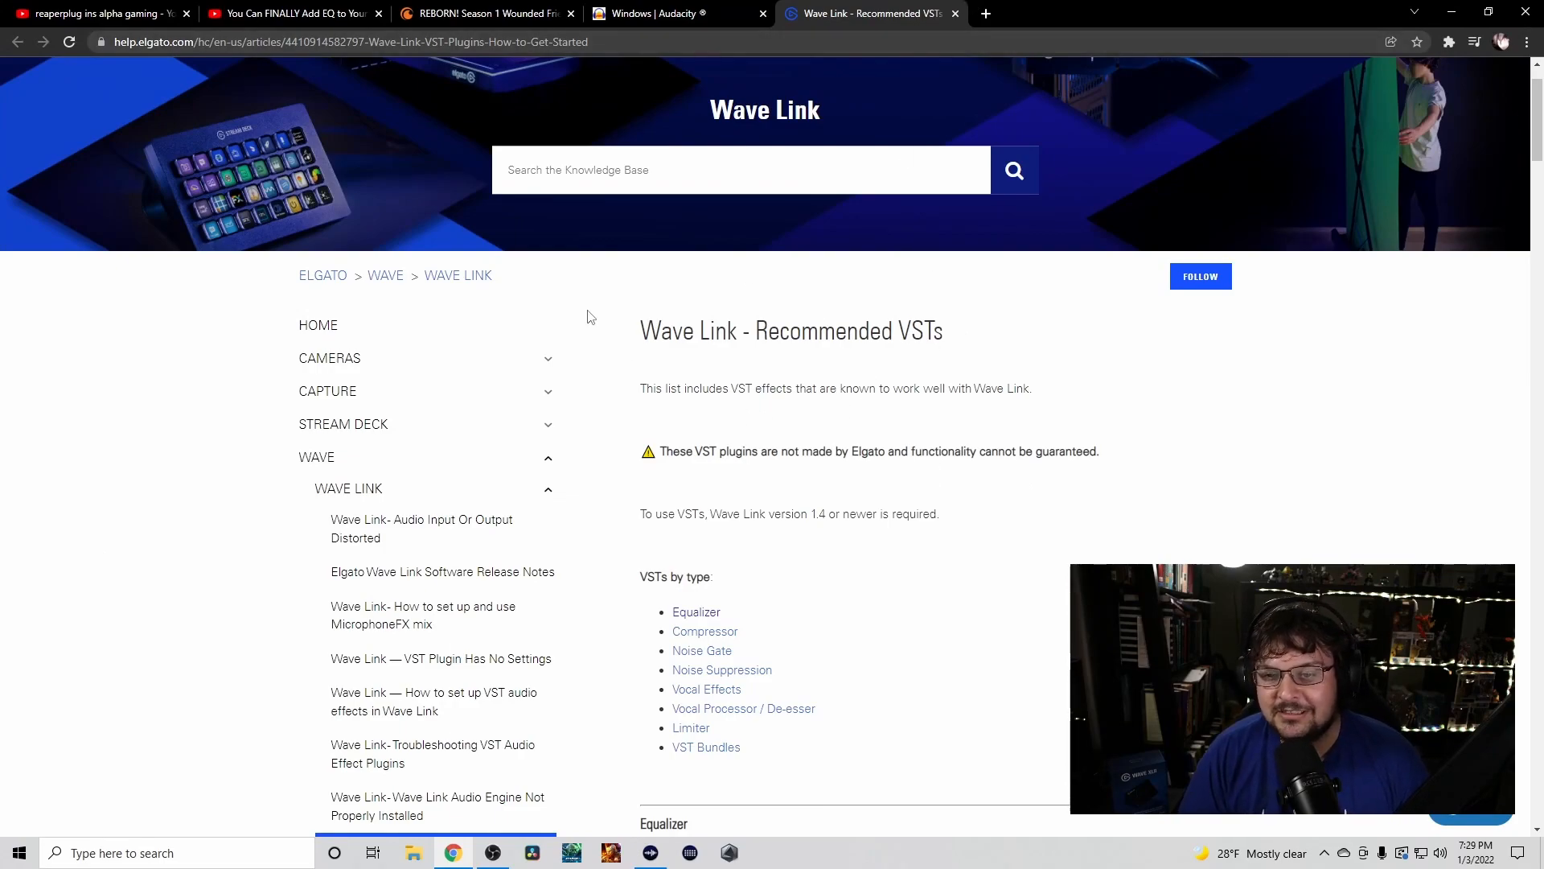
left_click_drag(630, 326, 1003, 330)
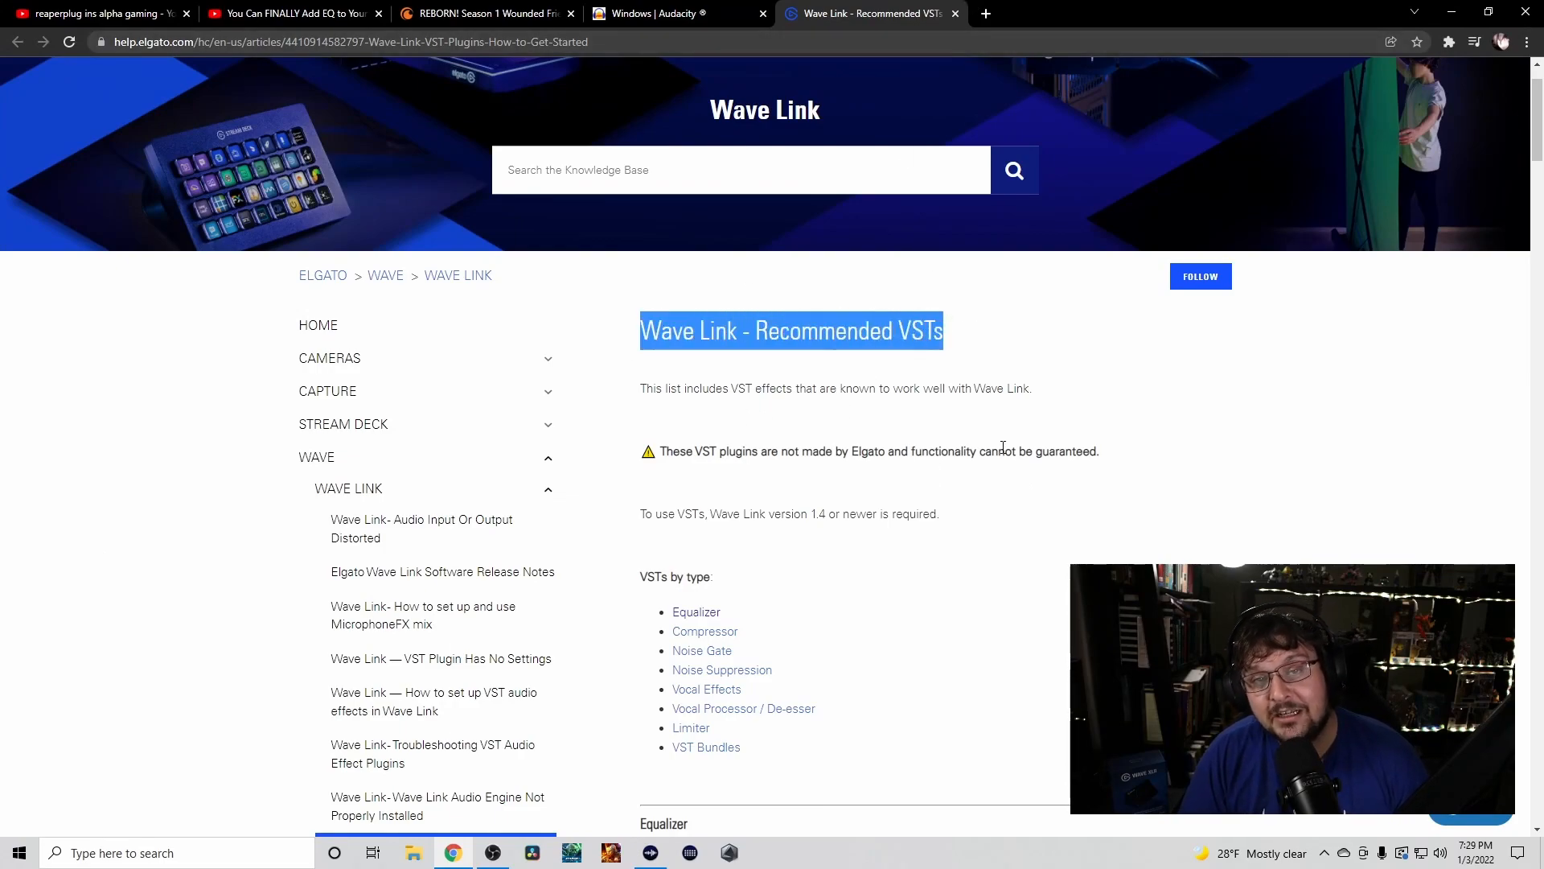
left_click(636, 427)
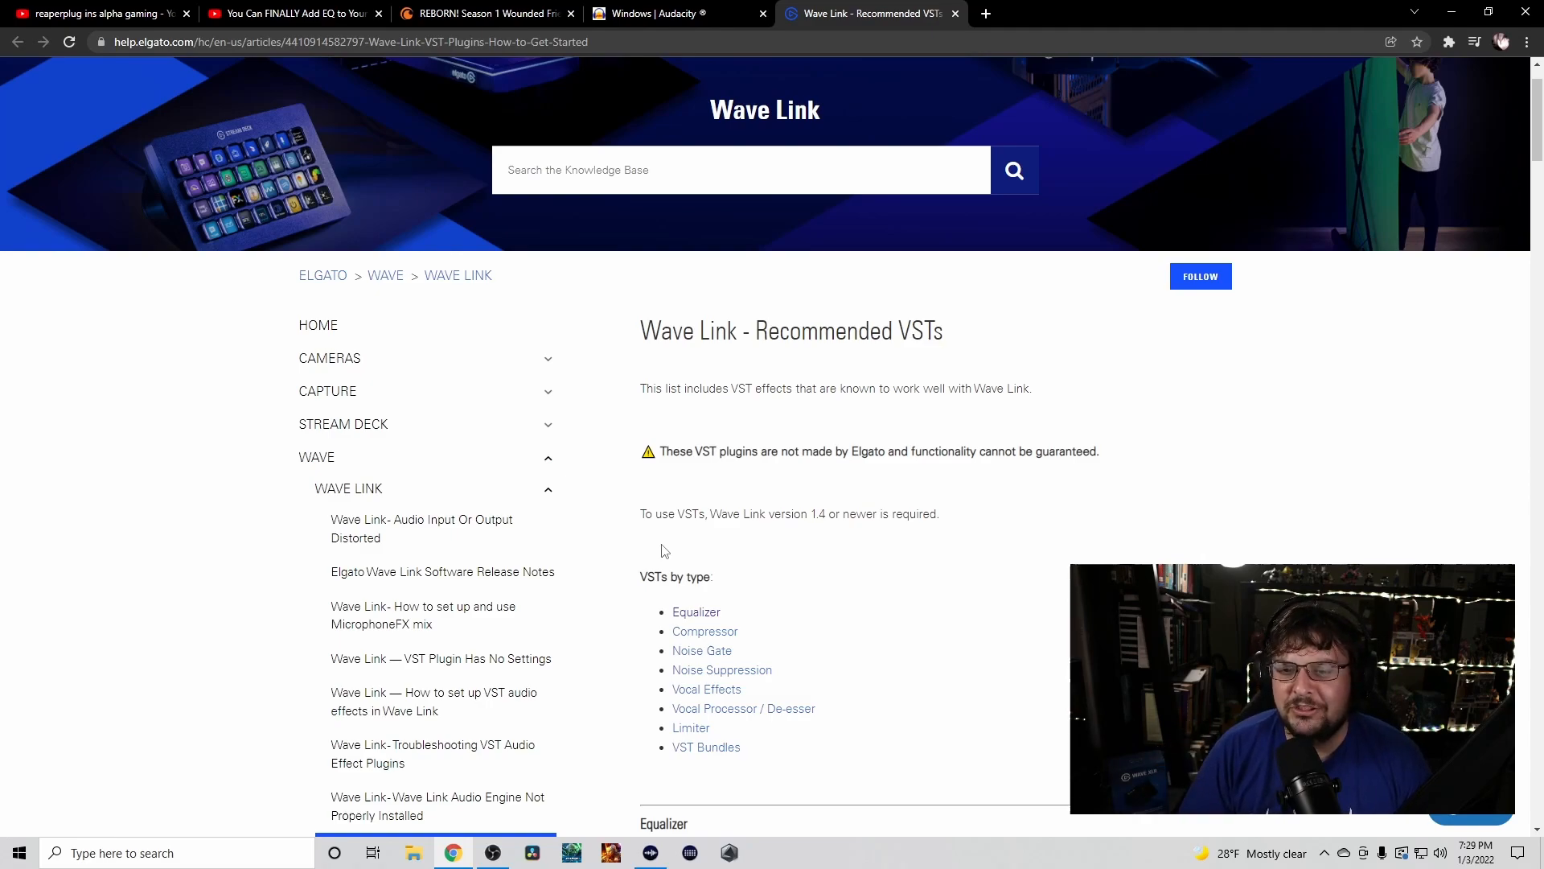
scroll(402, 748, "down", 3)
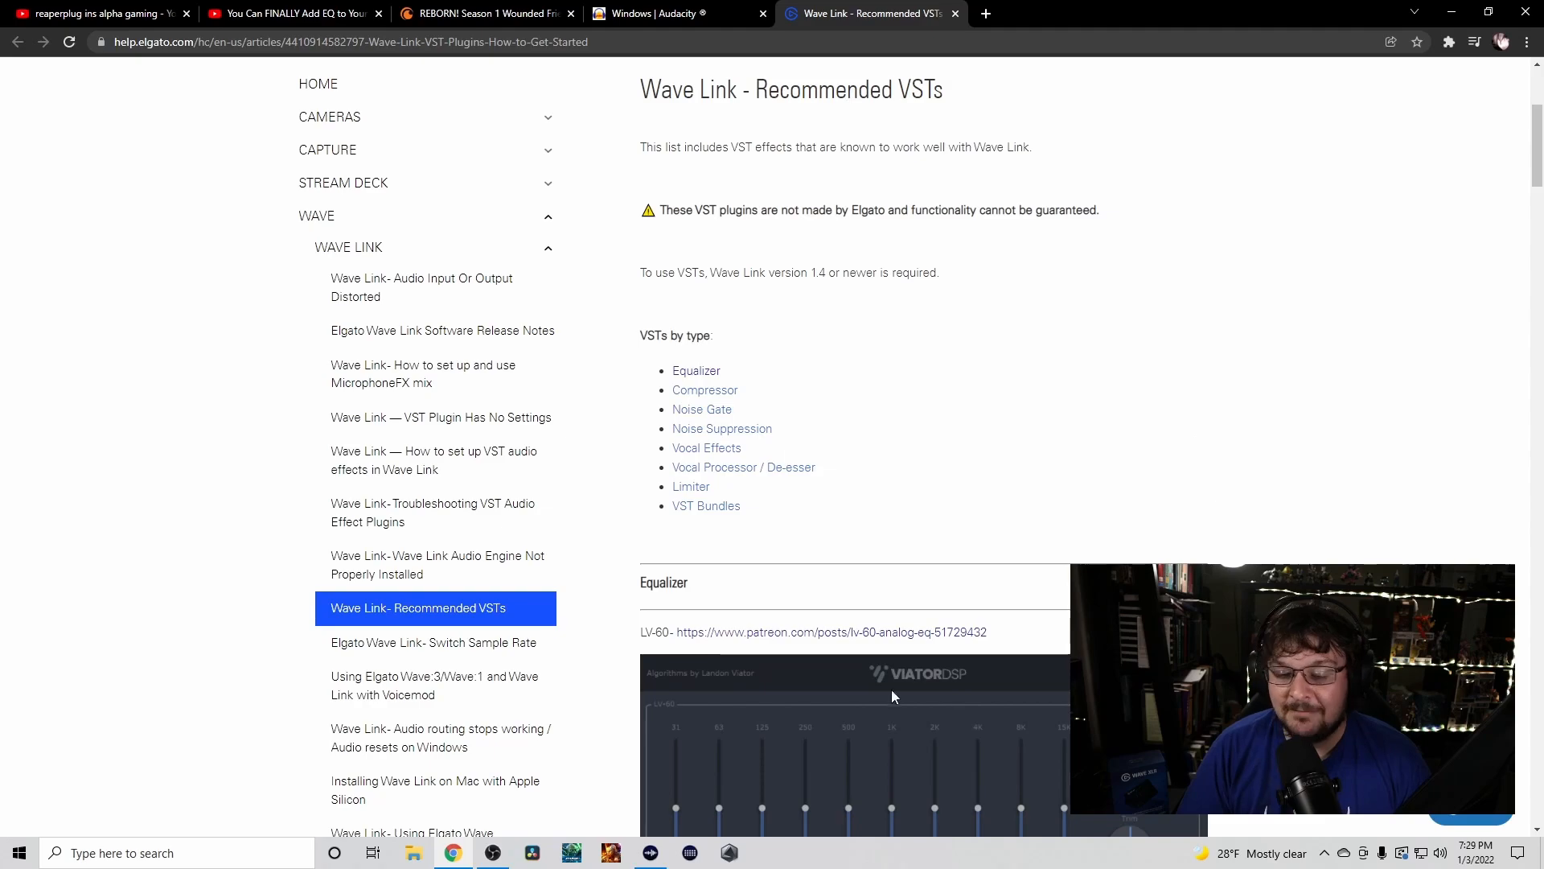
scroll(932, 494, "down", 8)
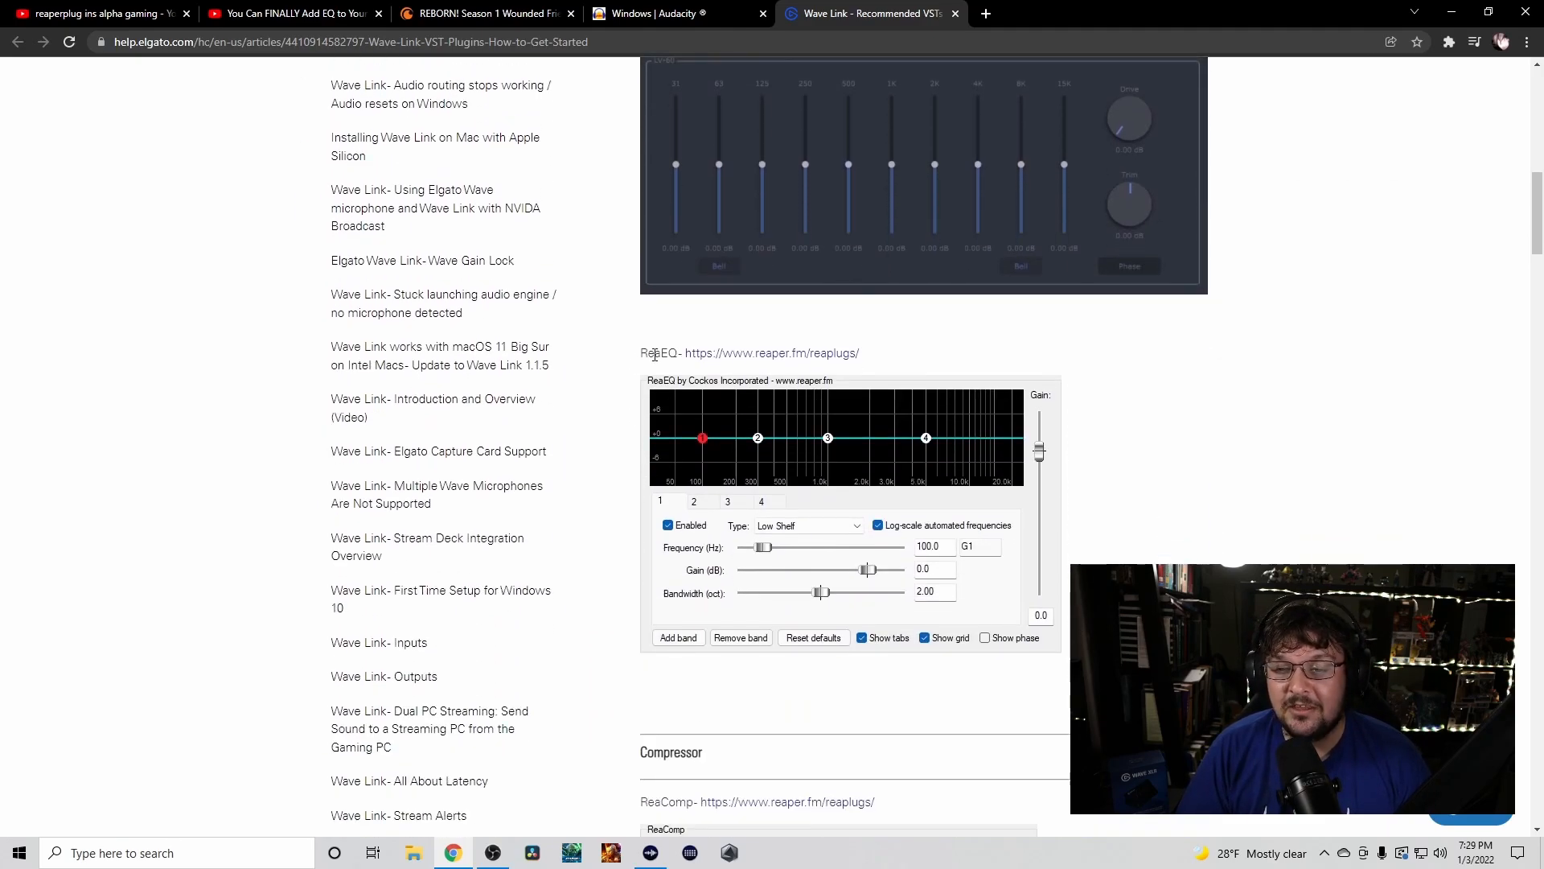
Follow the link listed for the ReaEQ equalizer to the ReaPlugs download page on reaper.fm
left_click_drag(655, 355, 829, 385)
left_click(829, 385)
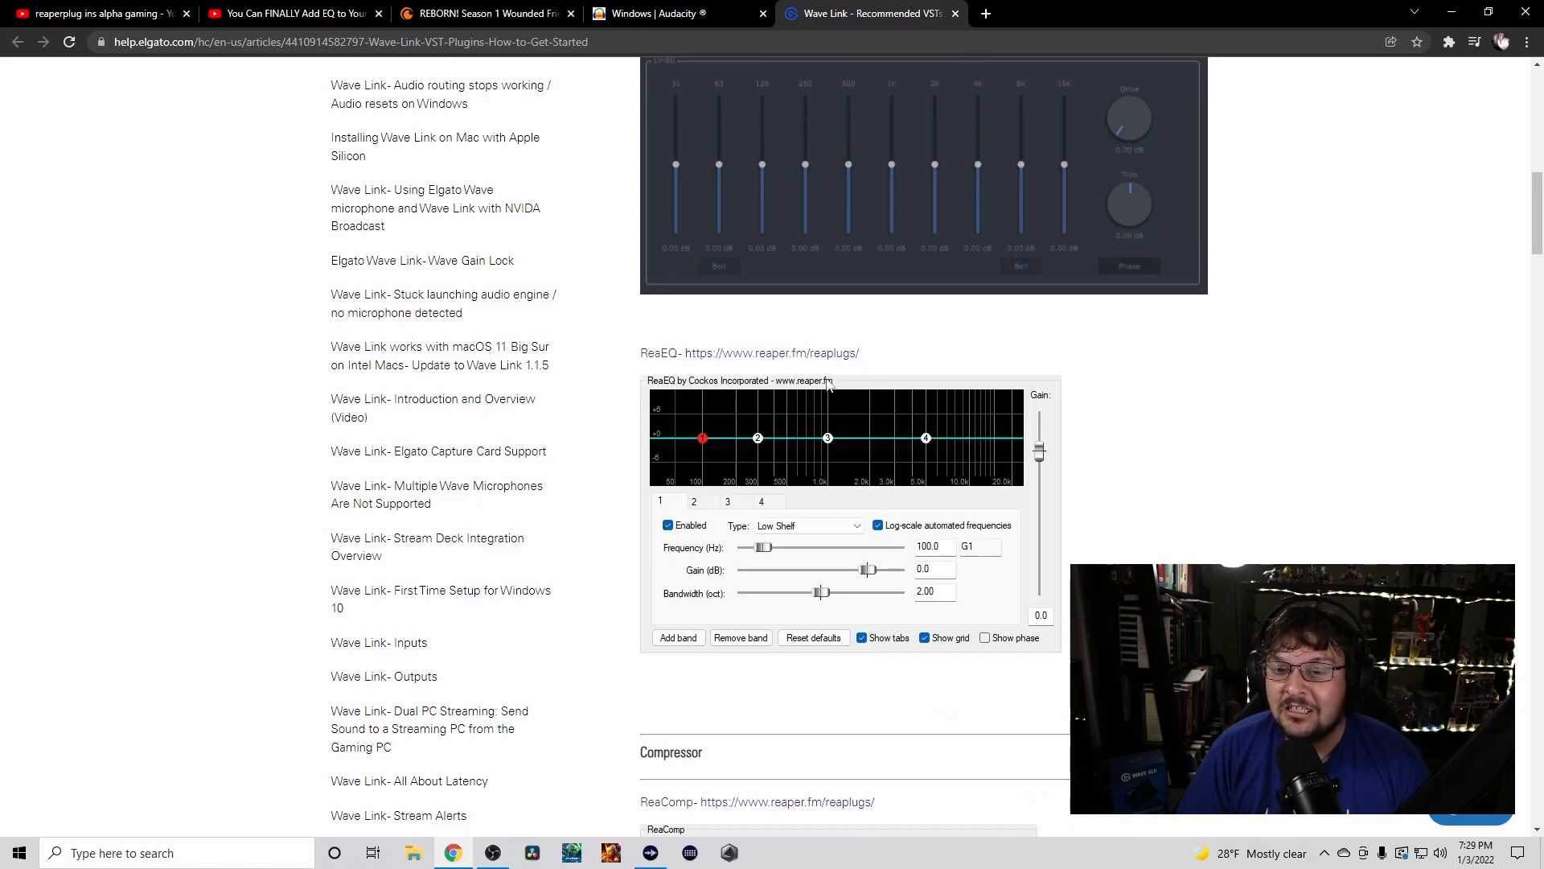
left_click(786, 354)
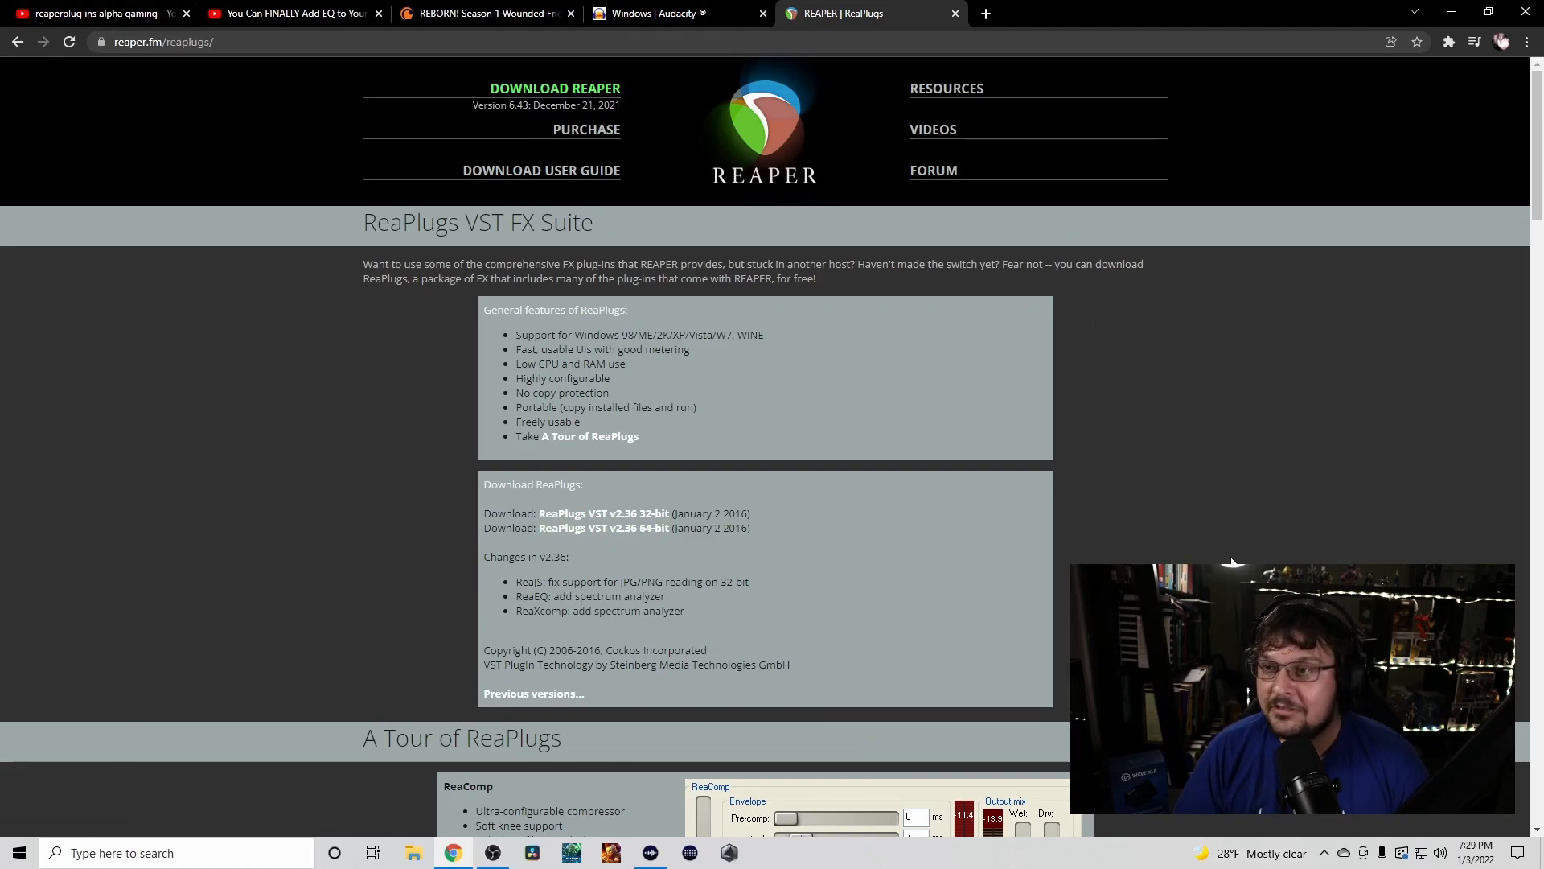
Switch back to Wave Link, examine the VST plugin folder settings in the preferences, and close the preferences
key("alt+Tab")
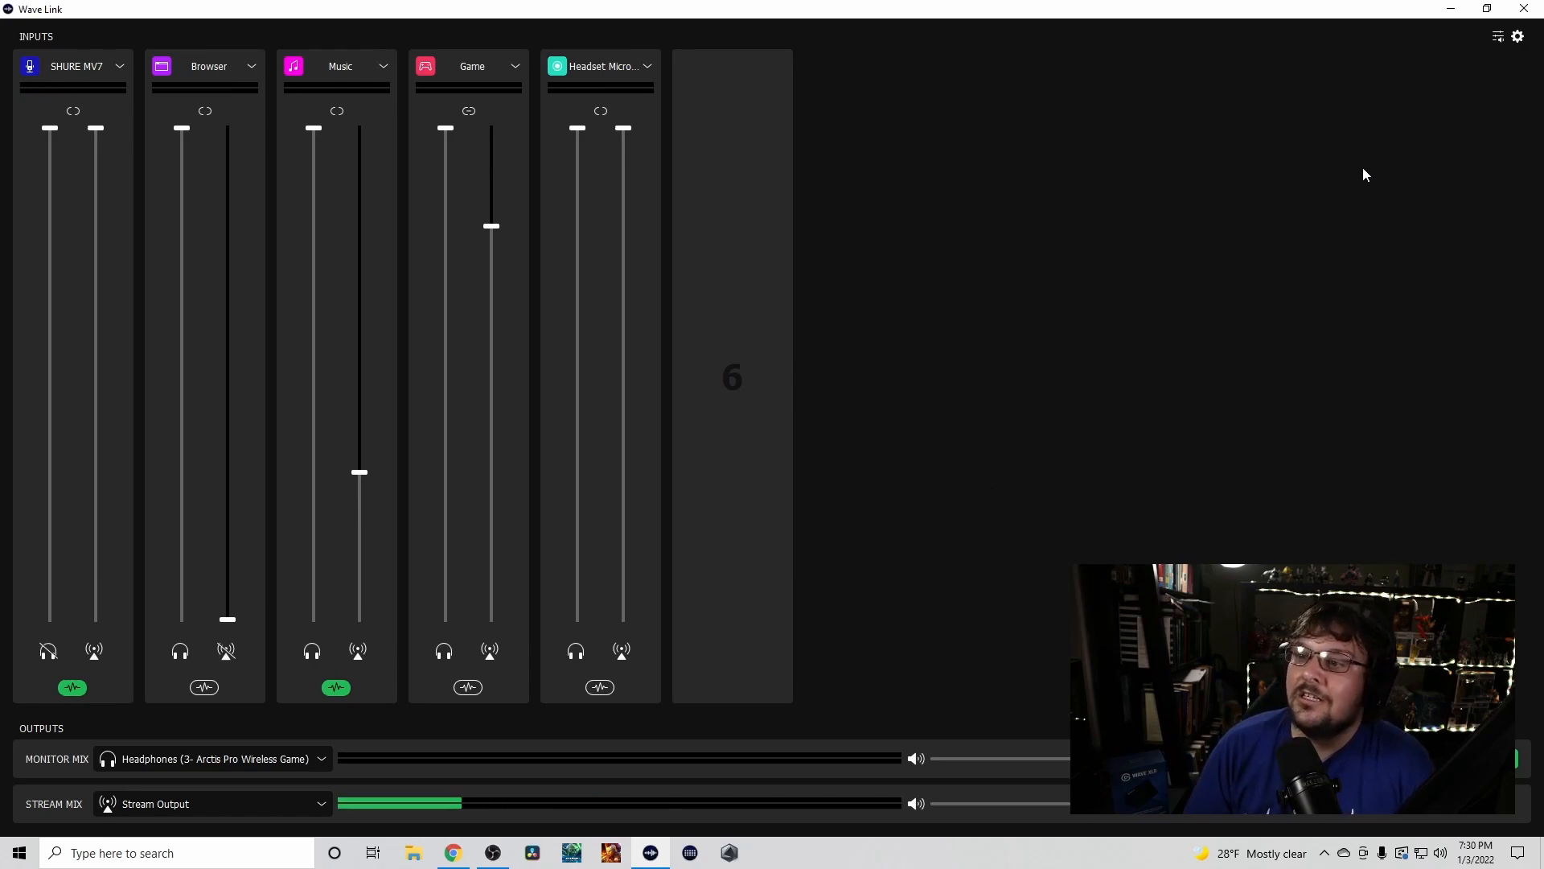
left_click(1517, 36)
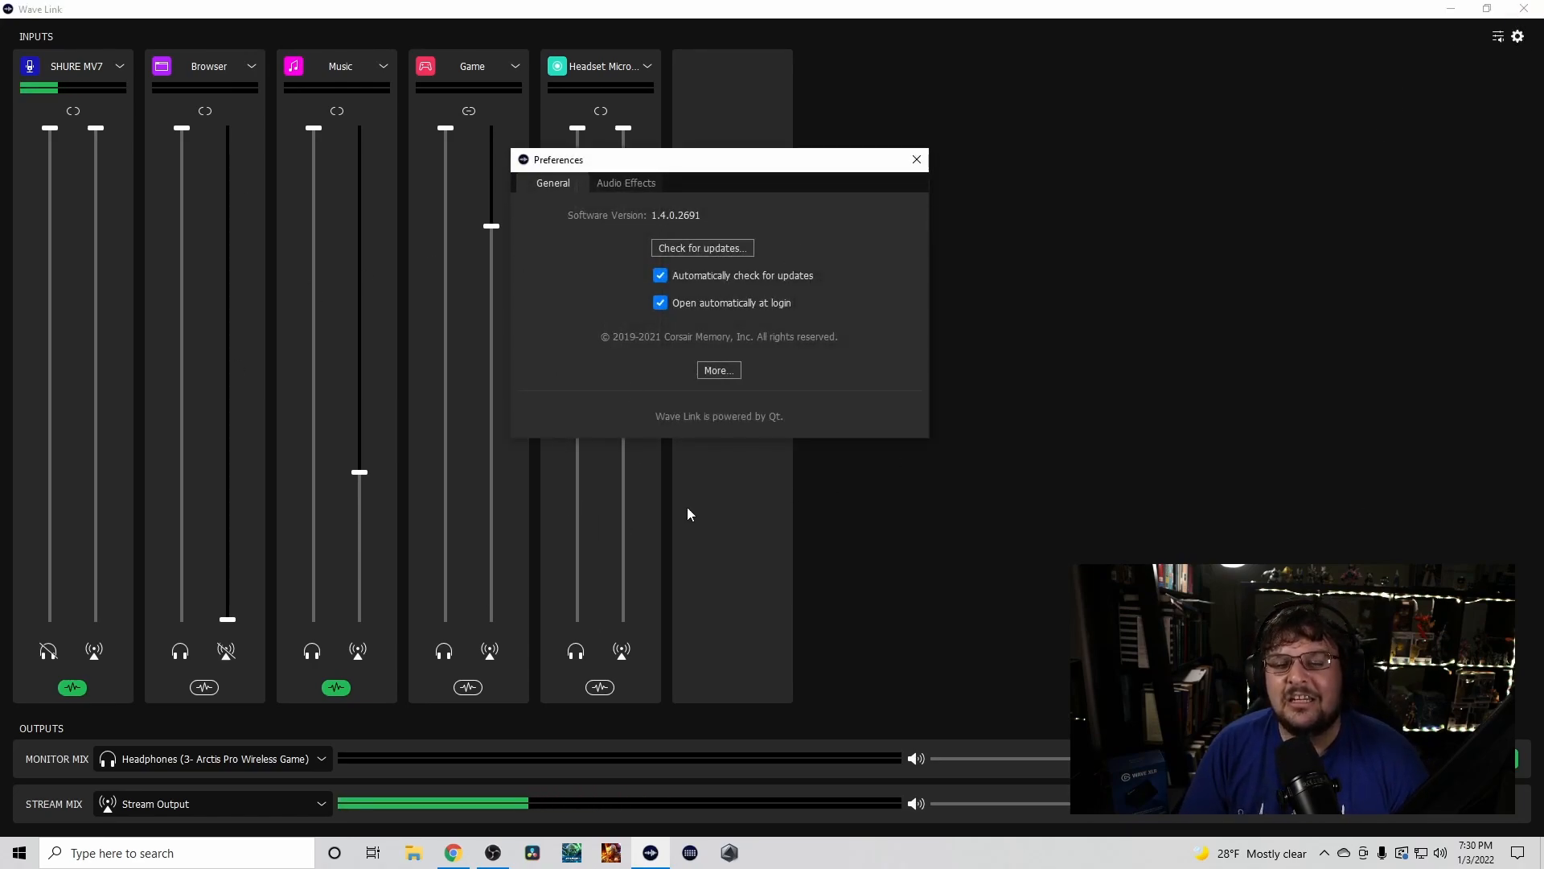
left_click(620, 185)
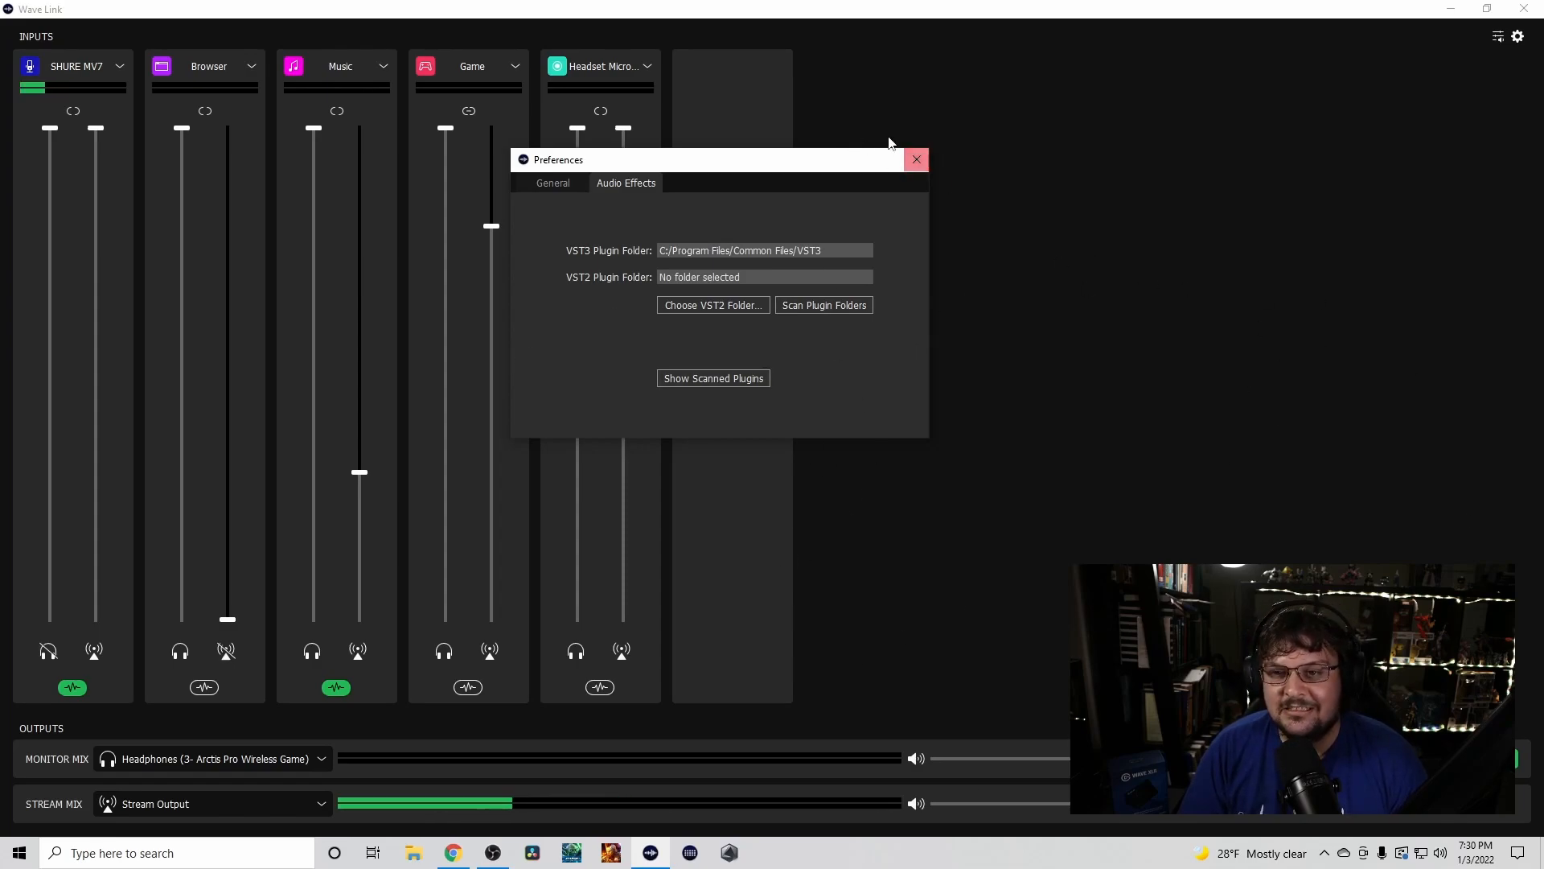
left_click(916, 160)
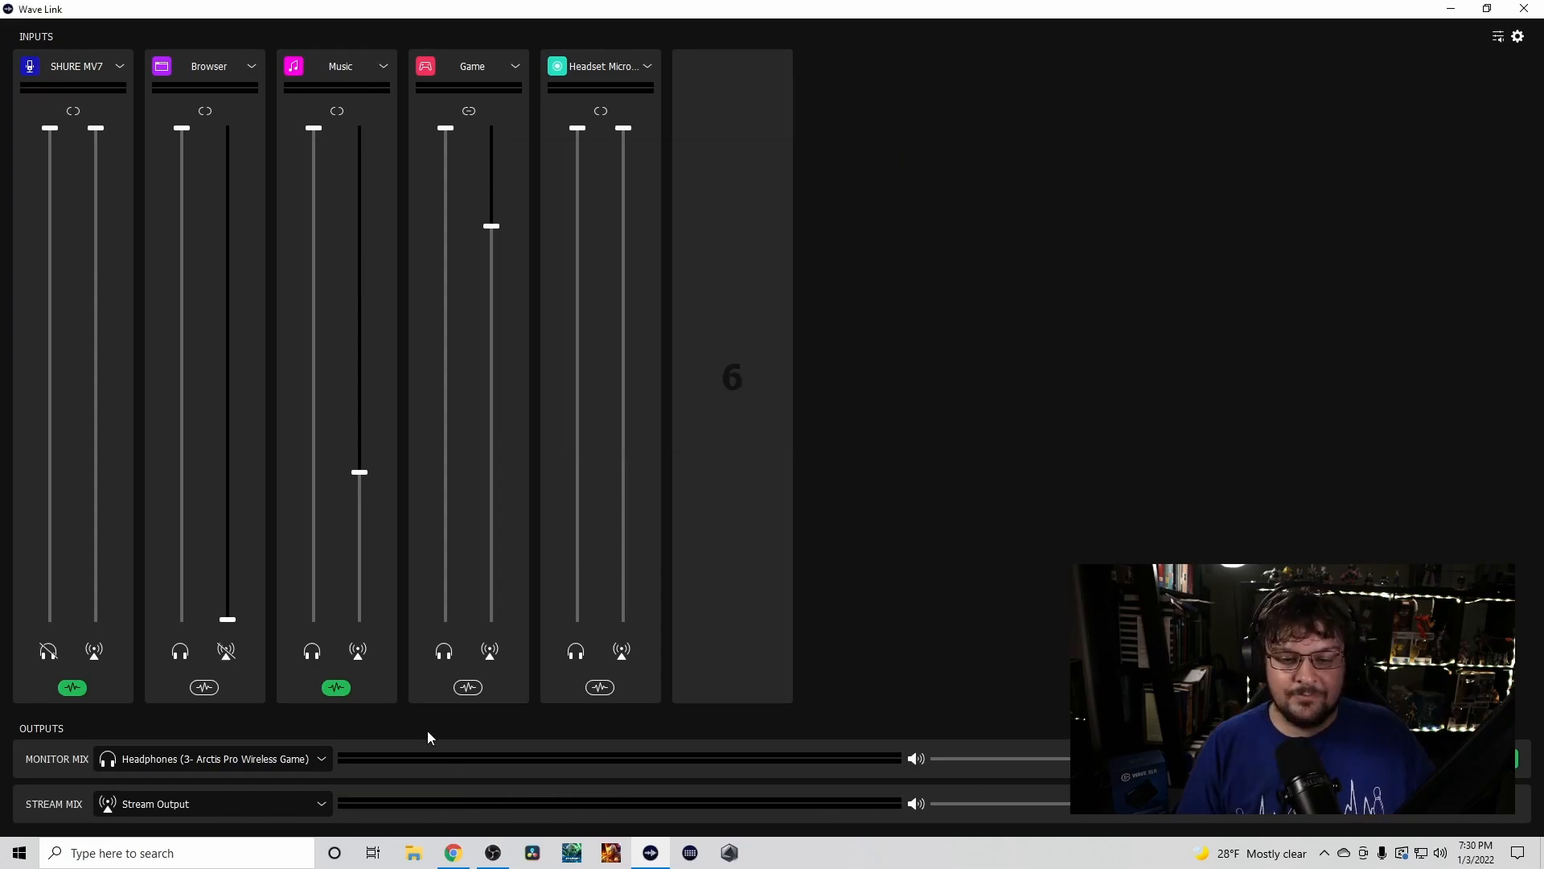
Open the settings of the Music channel's ReaEQ effect, reset them to defaults, and move the equalizer window to mid-screen
left_click(339, 688)
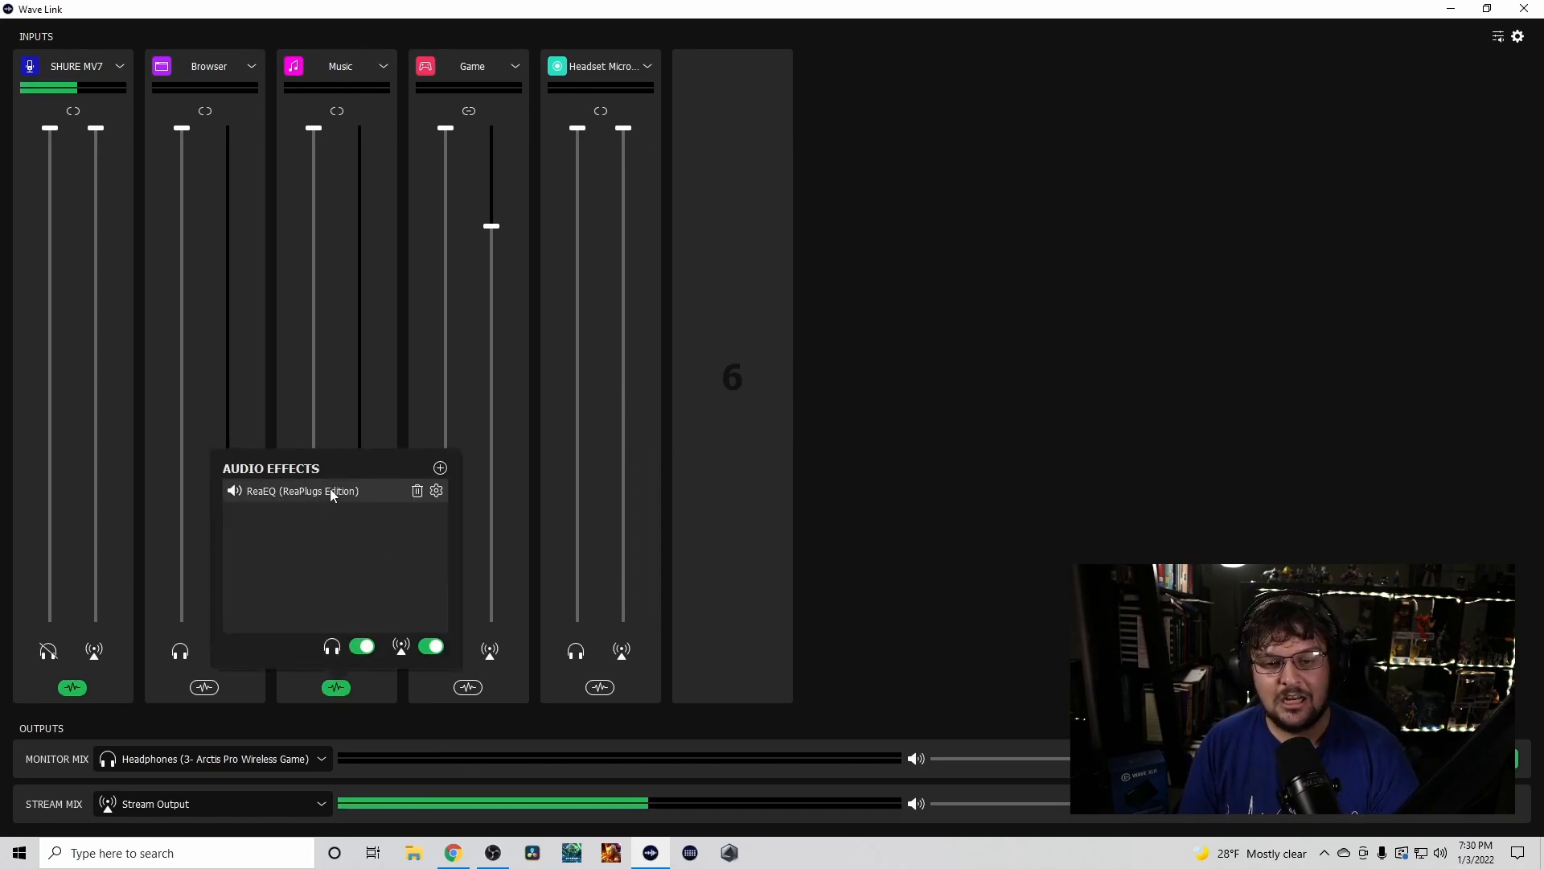
left_click(435, 493)
left_click(198, 287)
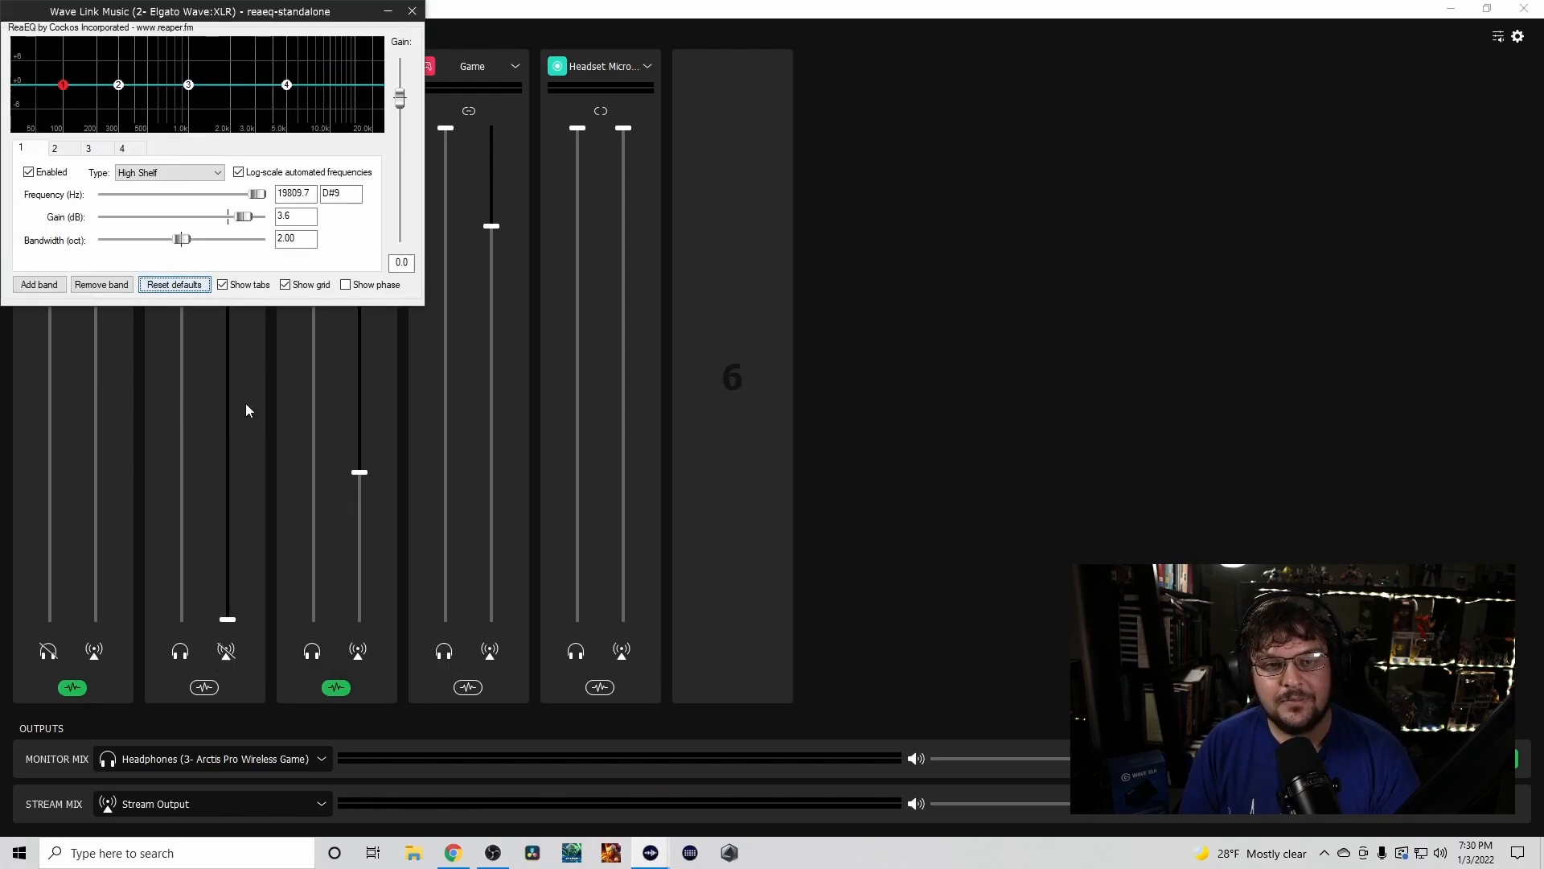
left_click_drag(248, 14, 685, 160)
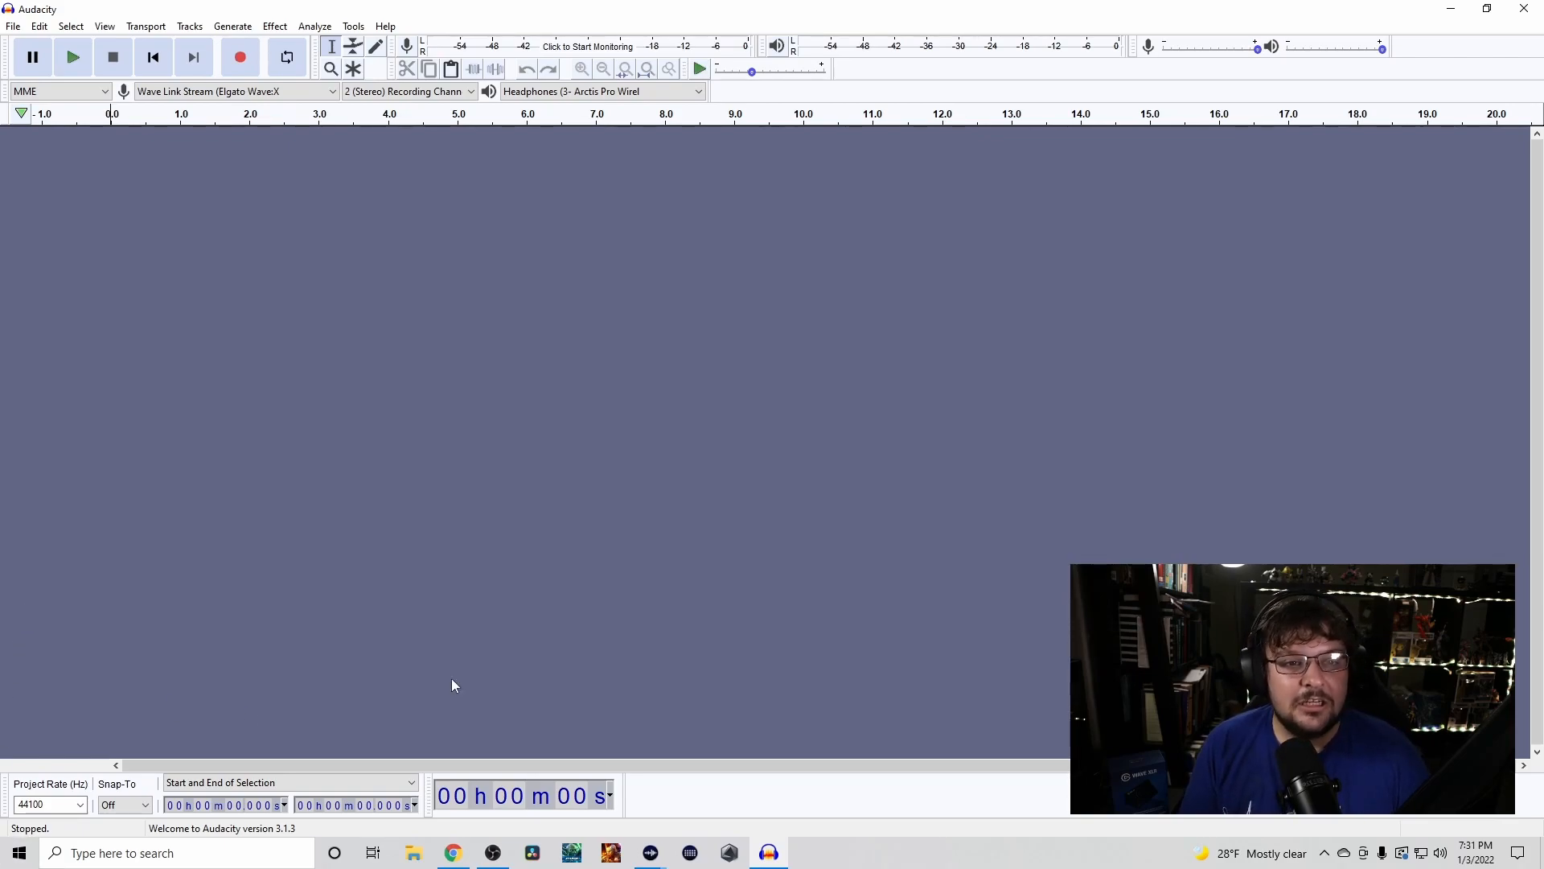
Record a voice sample about 11 seconds long in Audacity and pause the recording
left_click(239, 58)
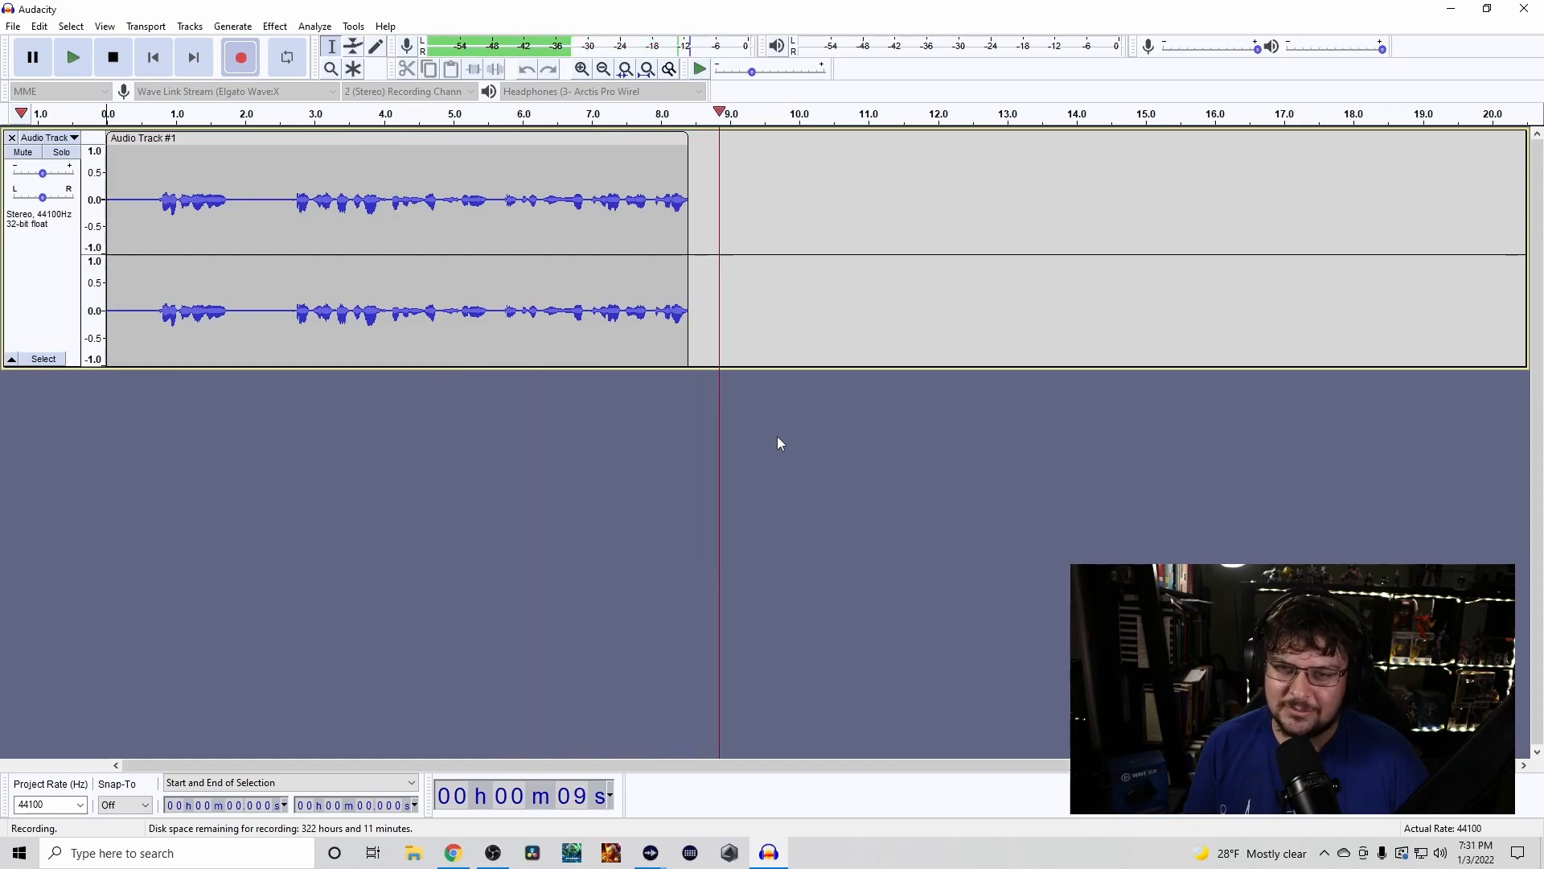
key("p")
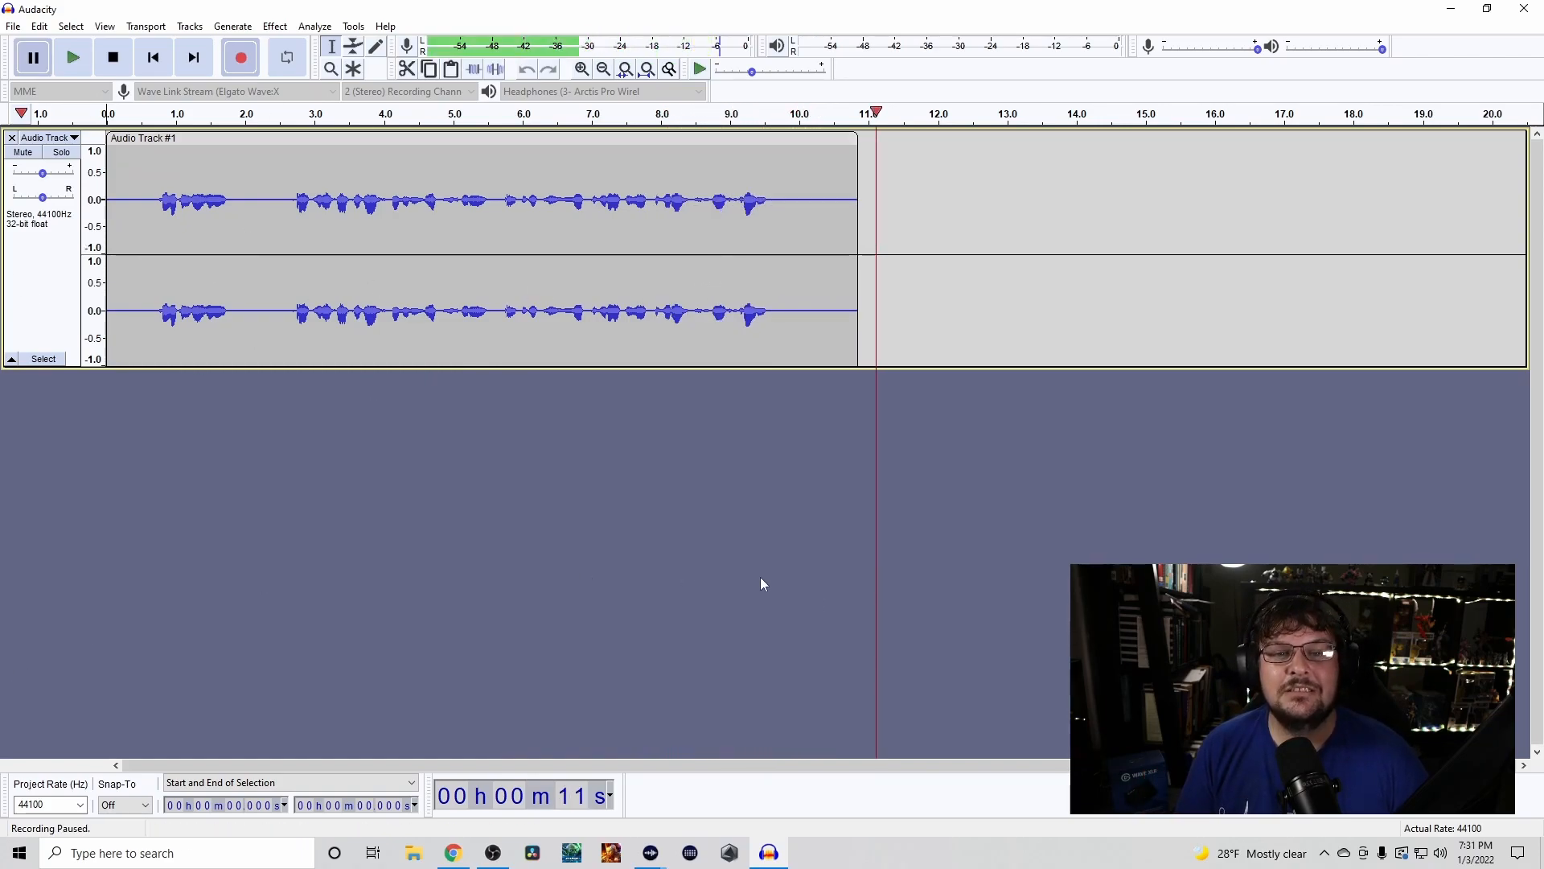
Export the recording to the Desktop as an MP3 named Shilling with blank metadata, and close Audacity without saving the project
key("alt+f")
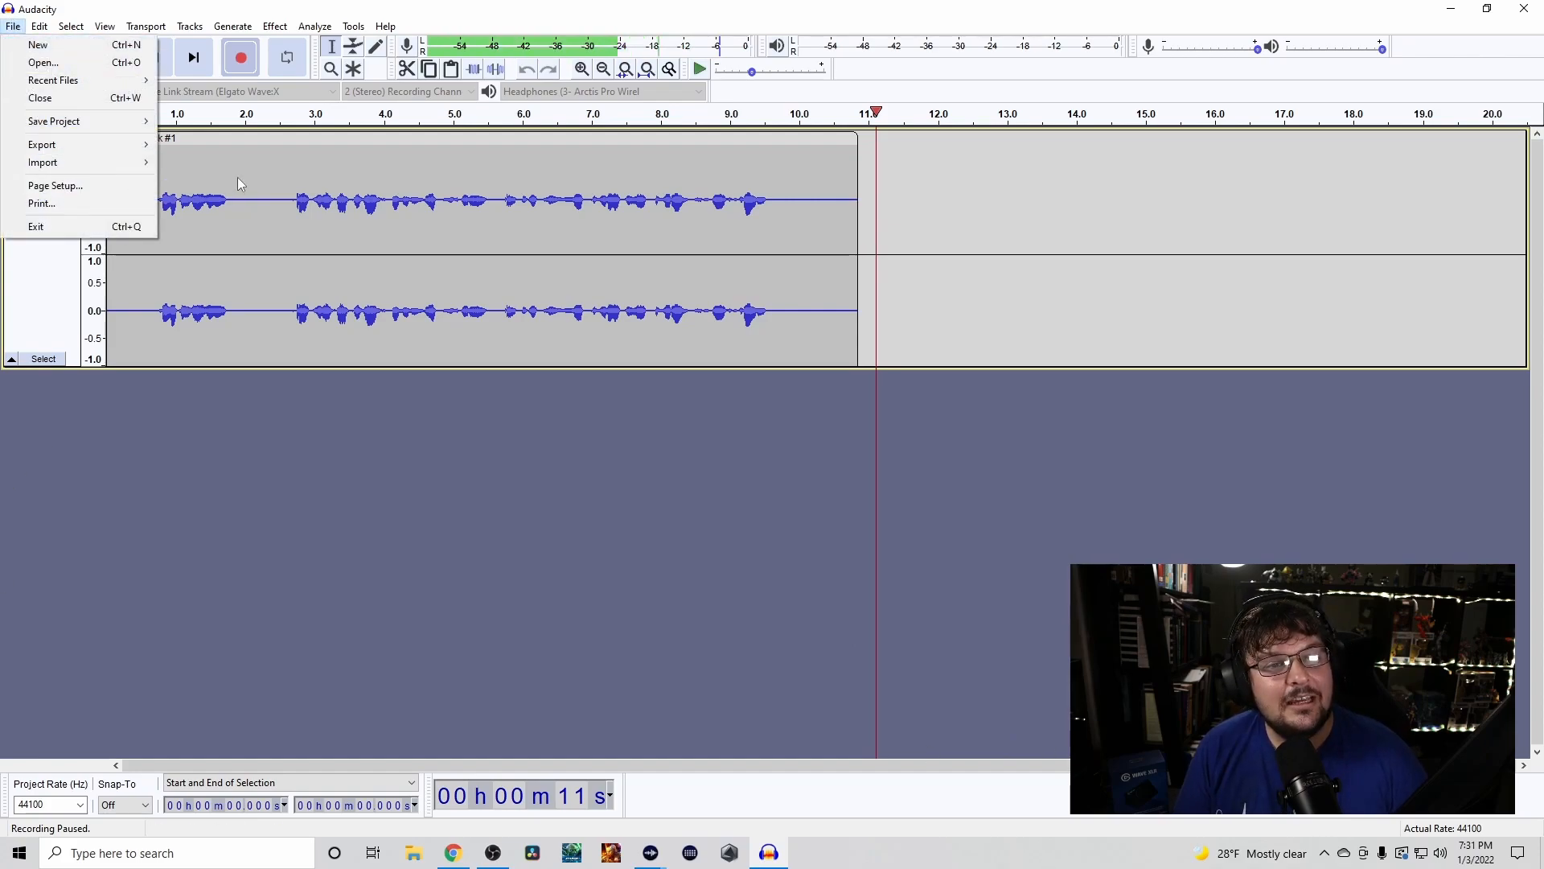
mouse_move(148, 144)
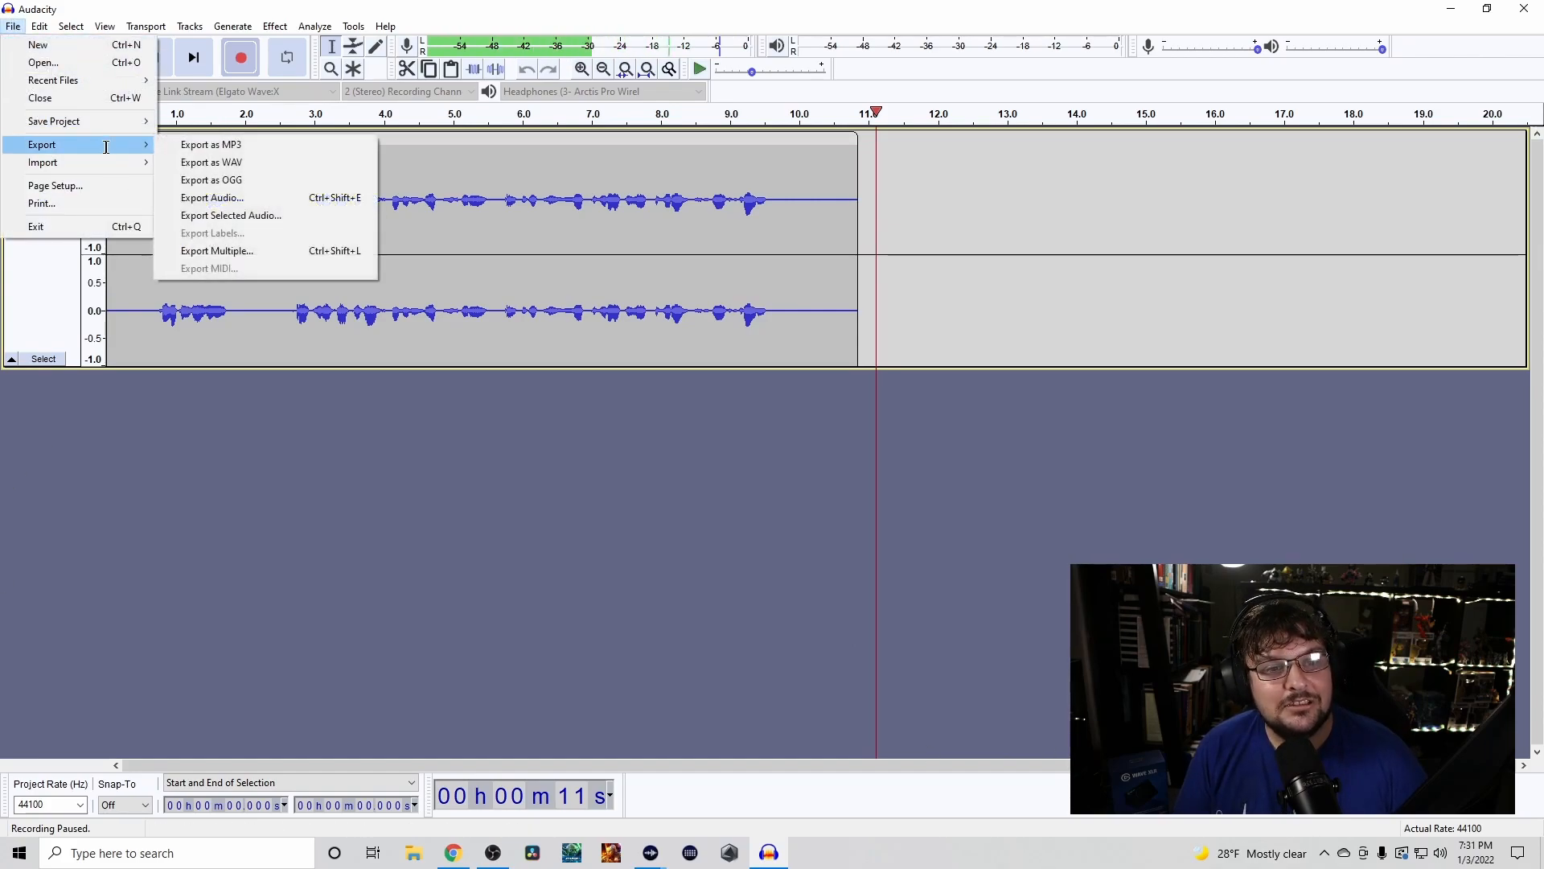
left_click(280, 143)
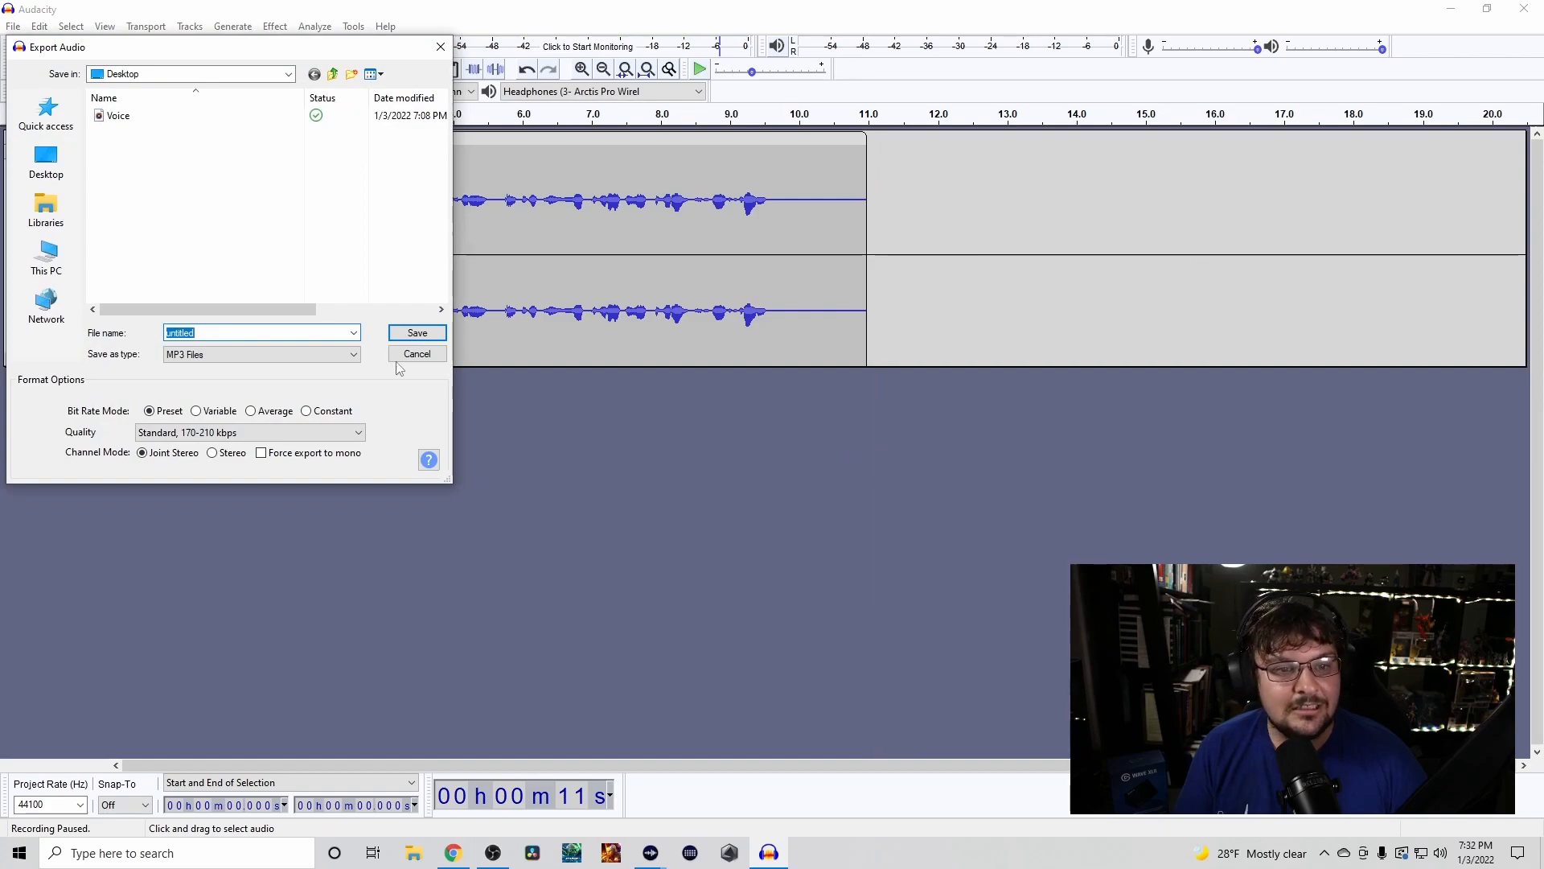
left_click(77, 181)
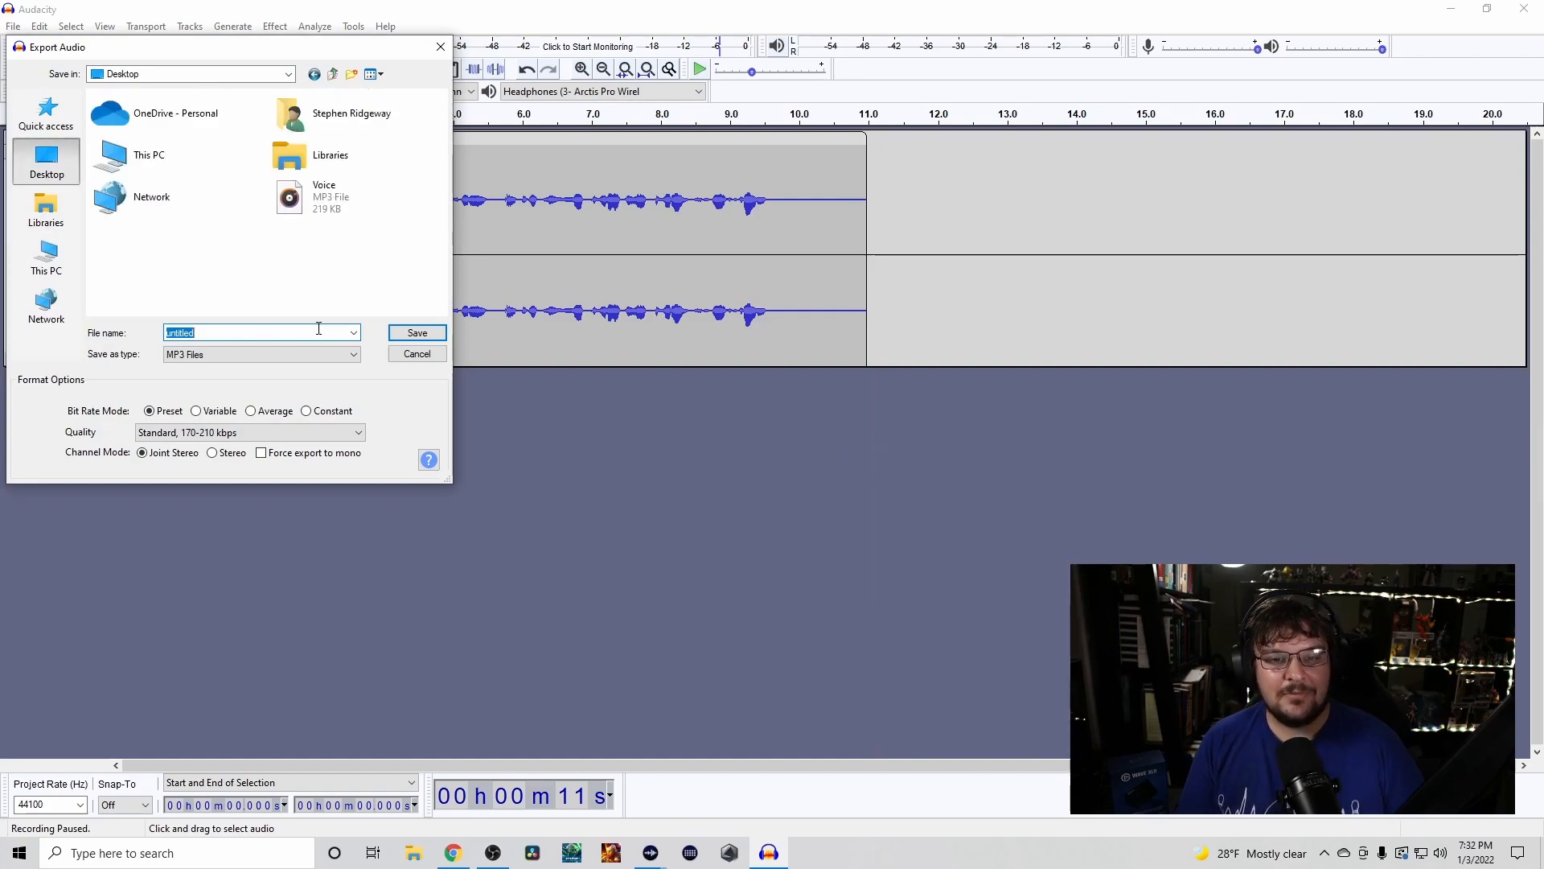
type("Shilling")
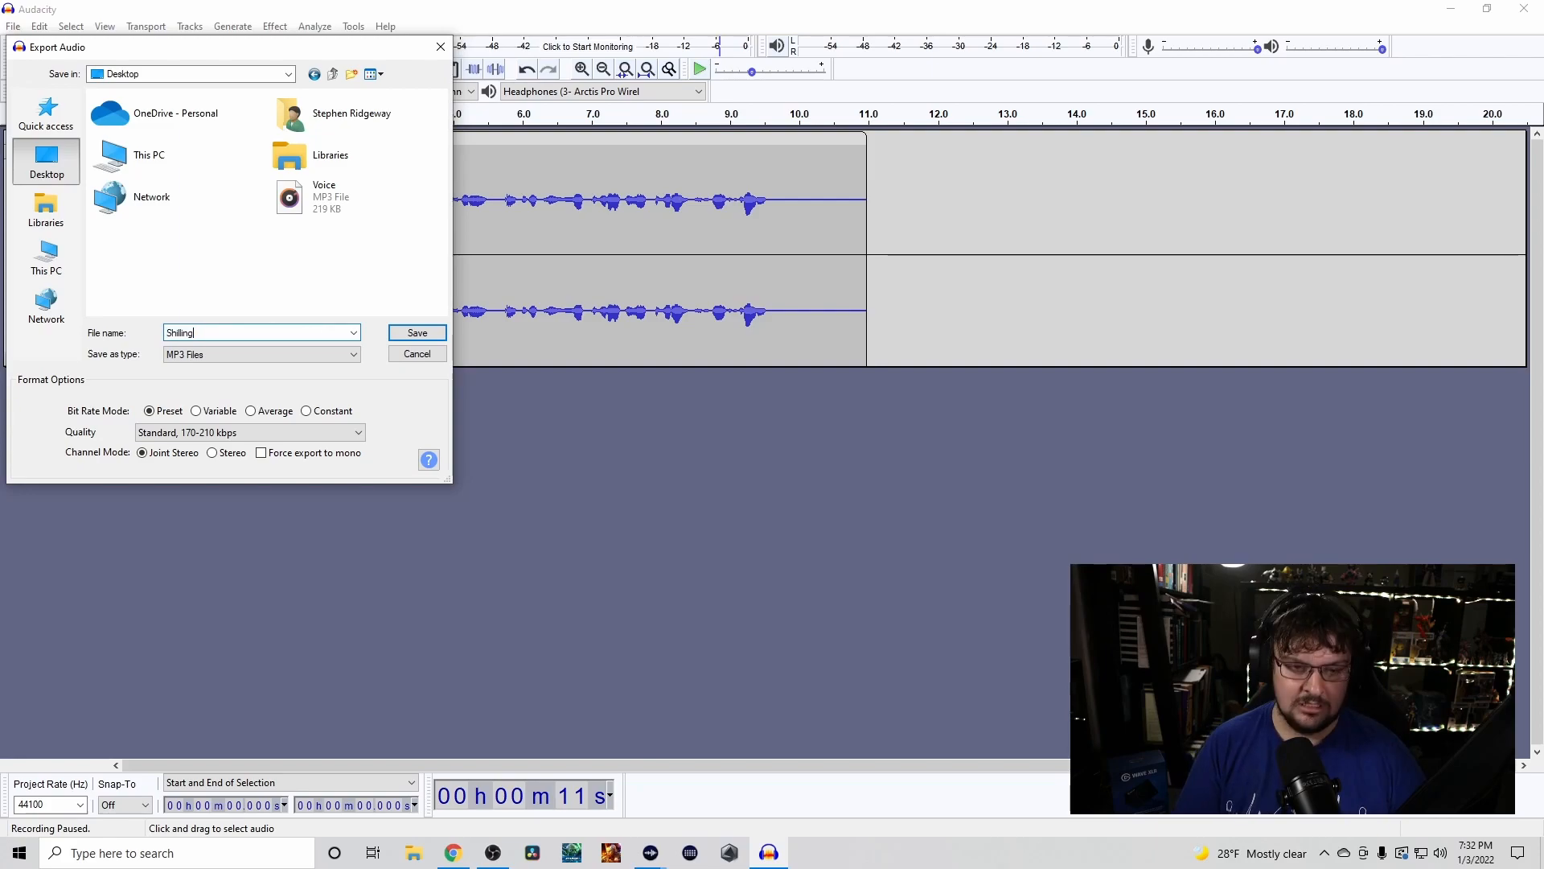
left_click(424, 336)
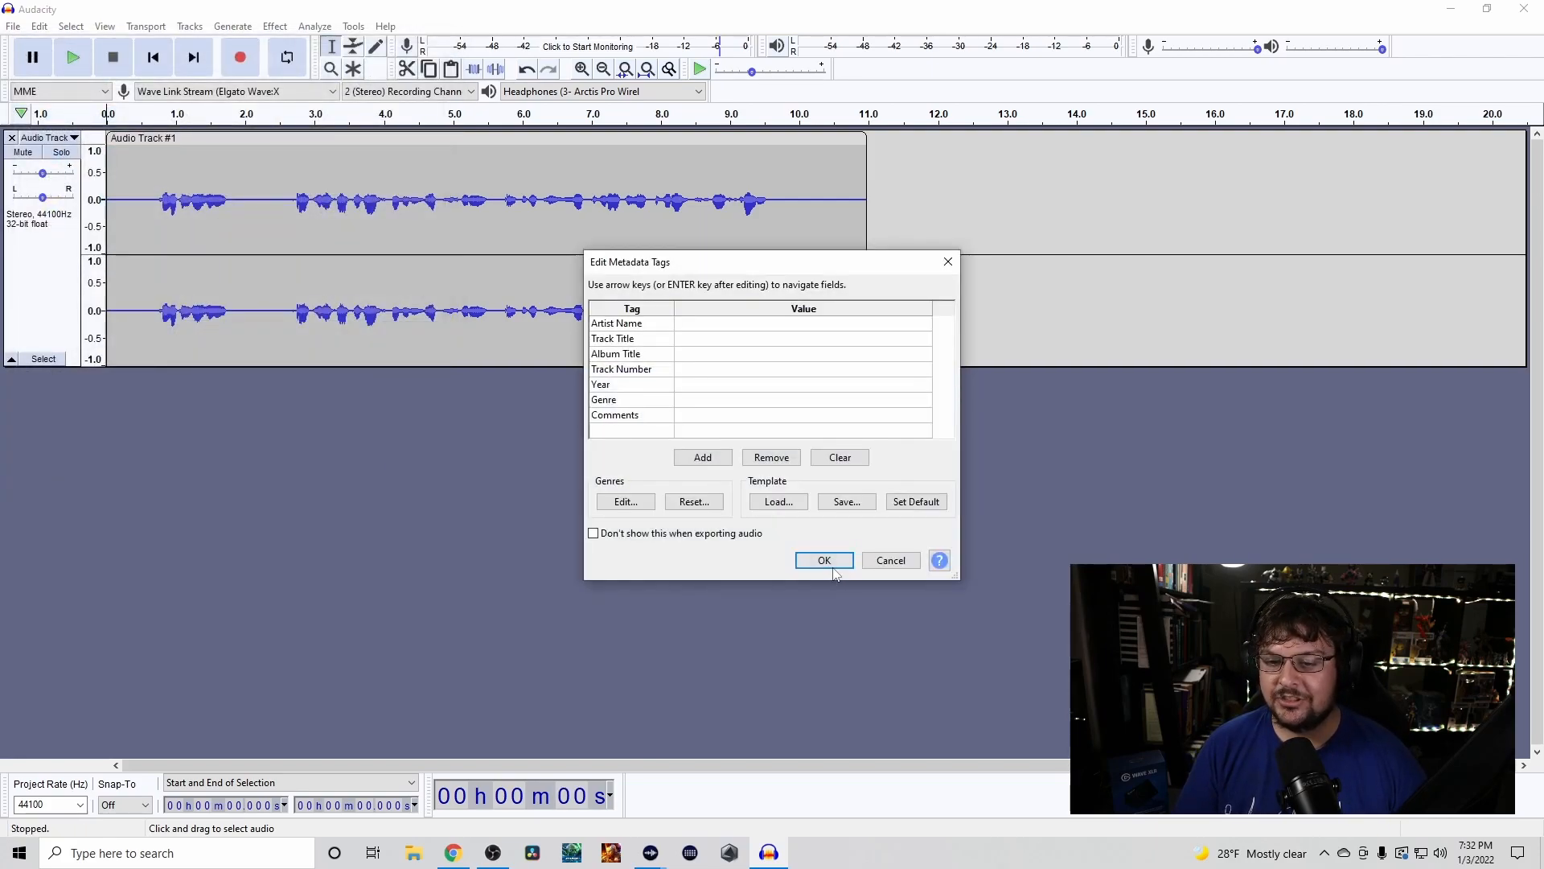
left_click(833, 568)
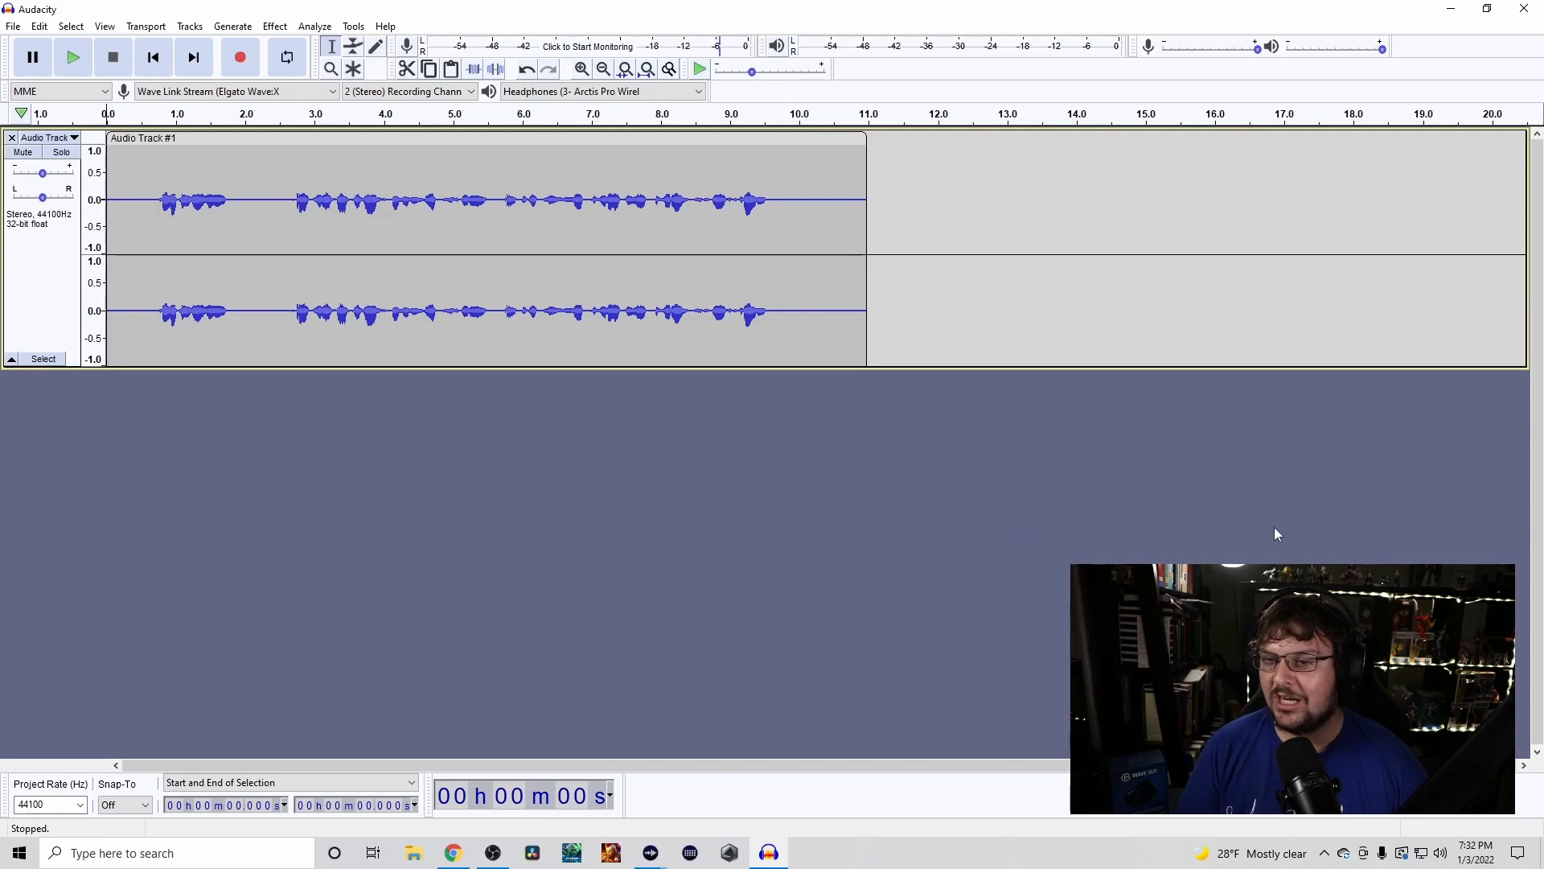
left_click(1524, 9)
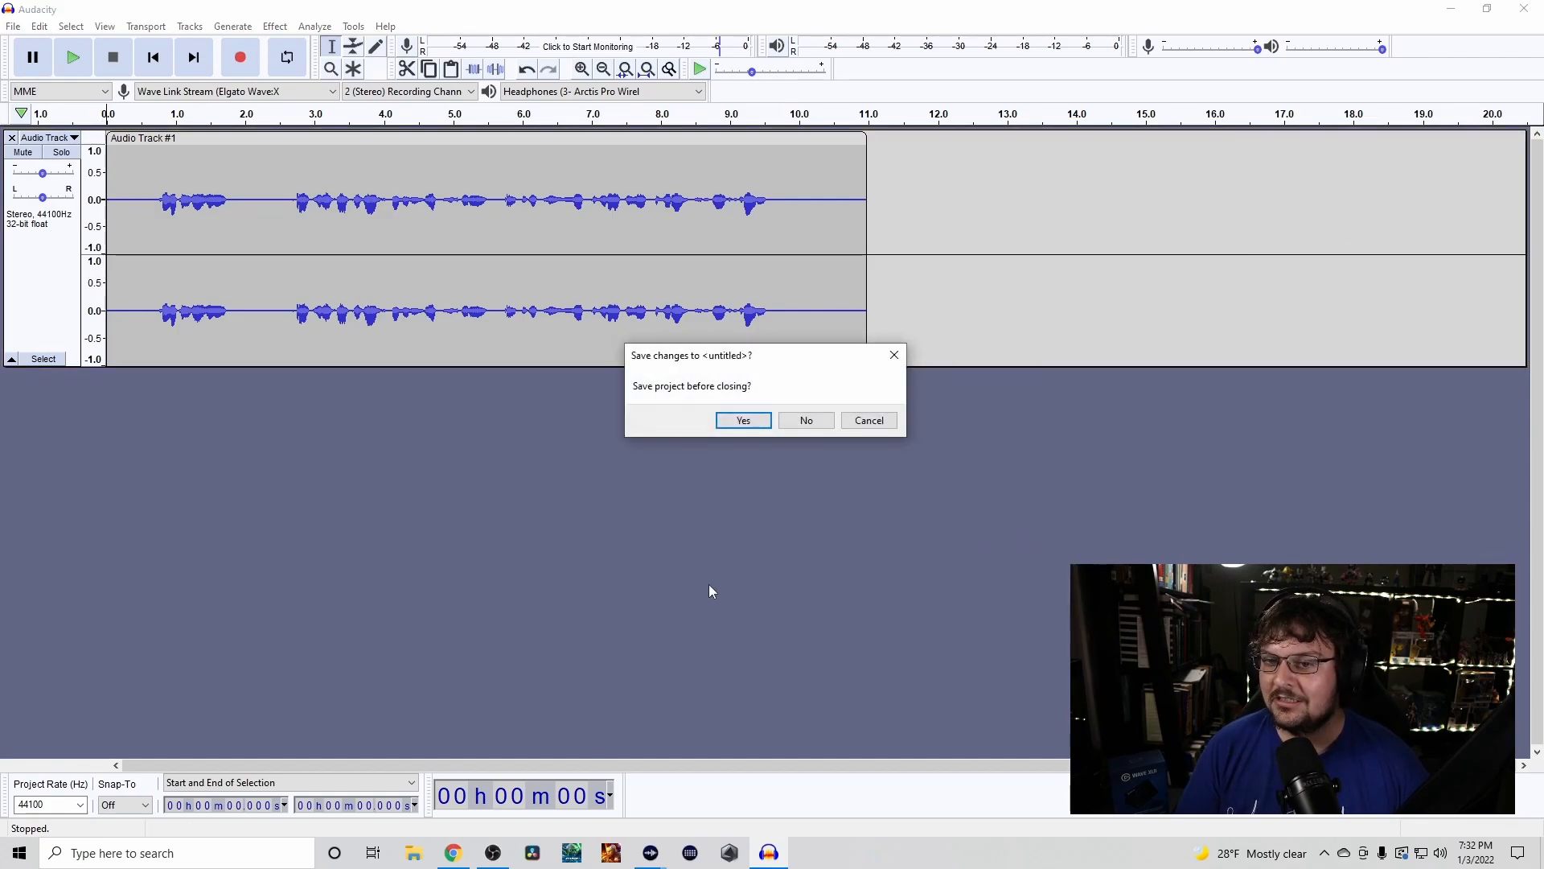
left_click(811, 419)
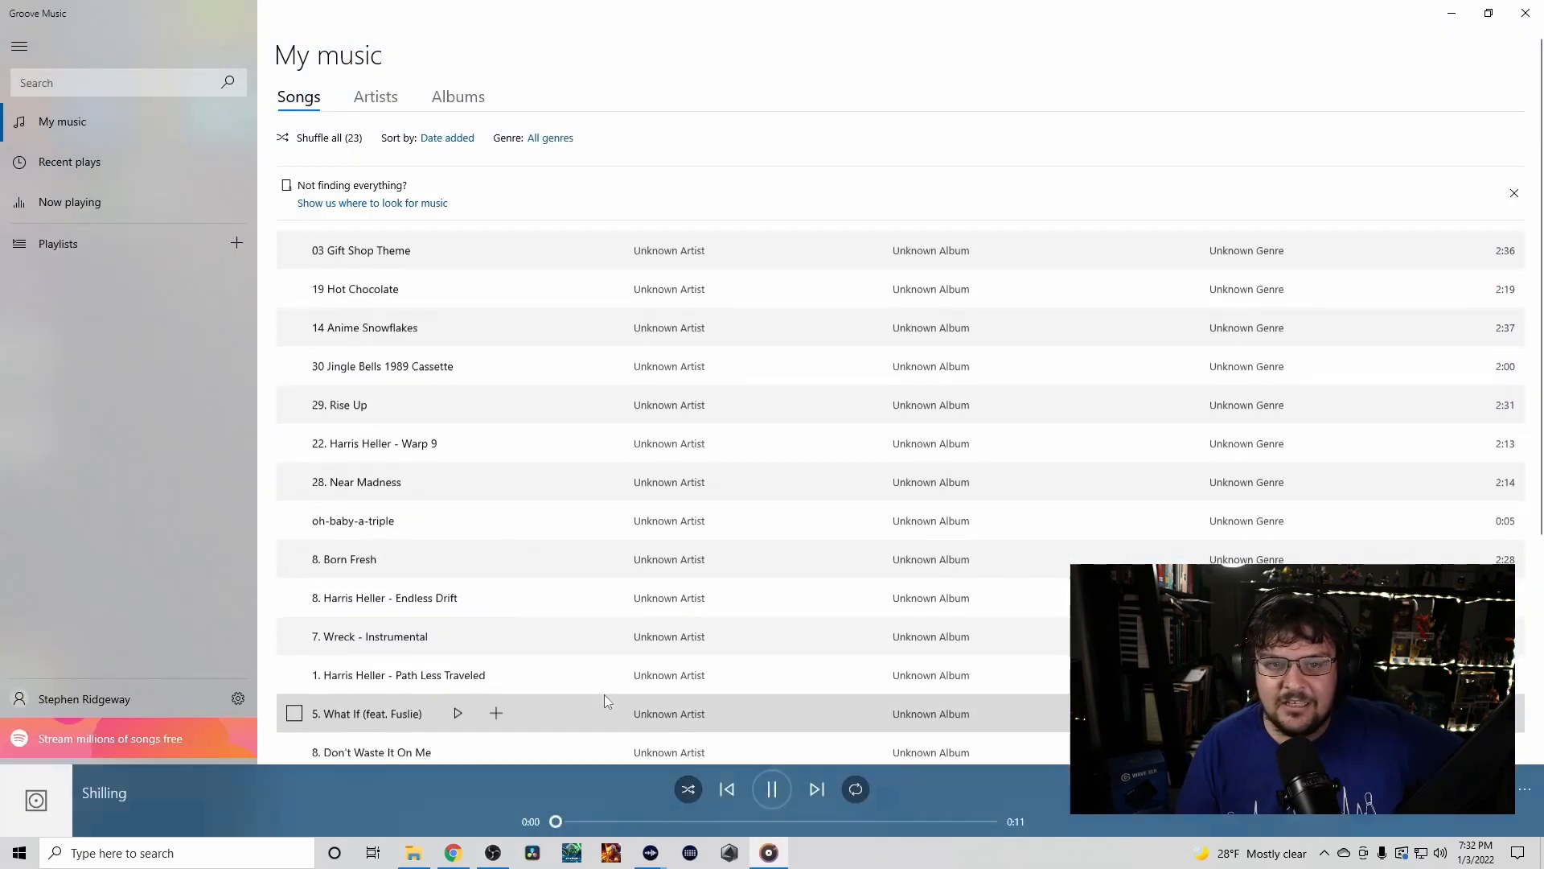
Pause Shilling in Groove Music, add two ReaEQ bands, and place band 6 at about 16328 Hz and band 5 at about 5946 Hz
left_click(771, 788)
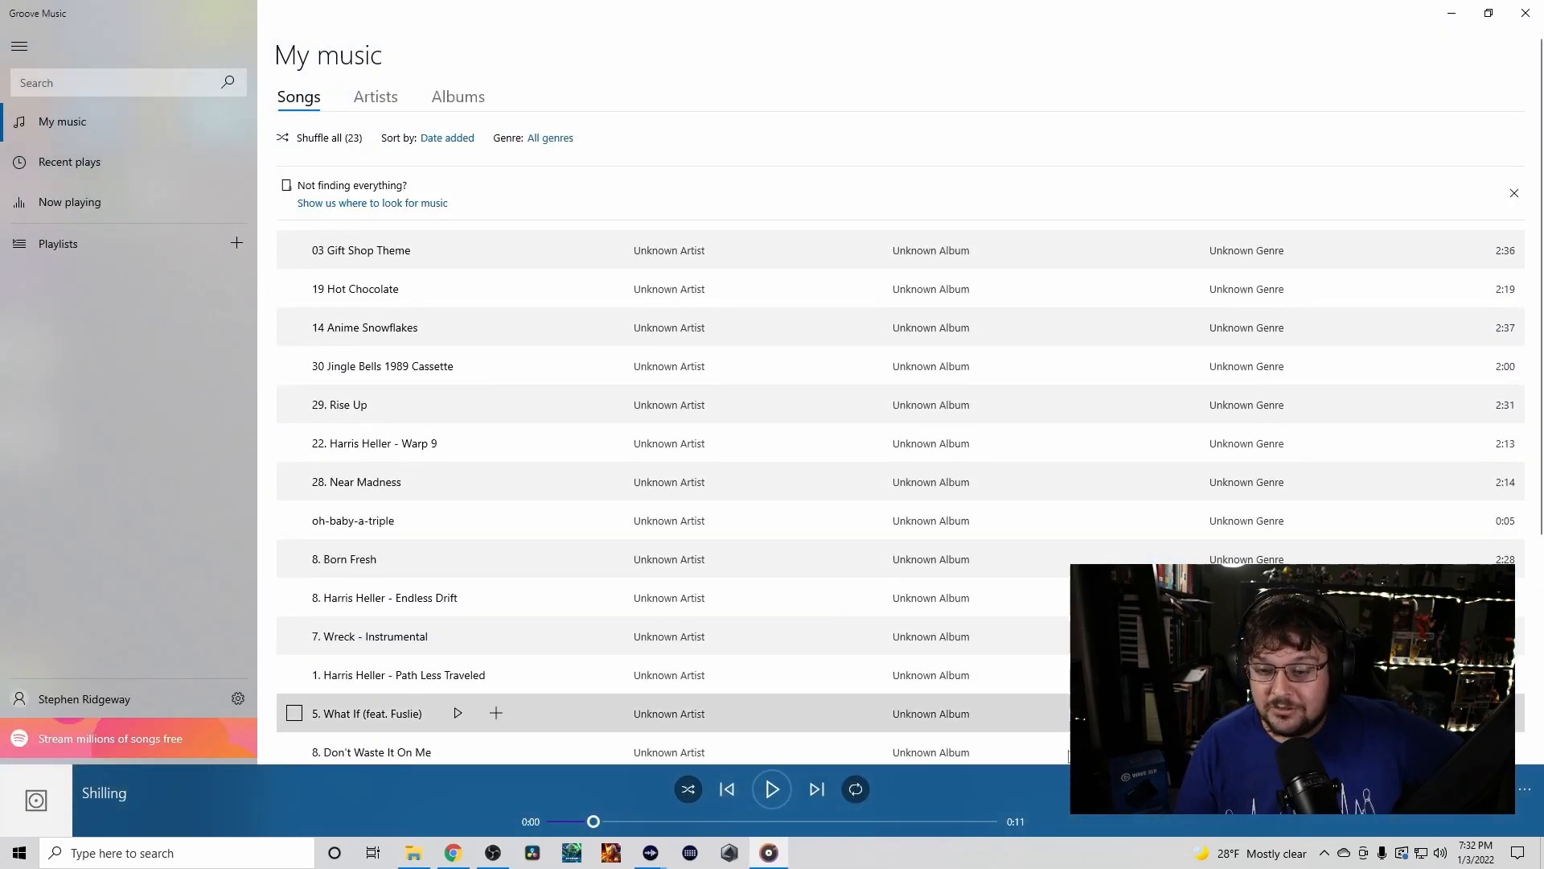
left_click(650, 853)
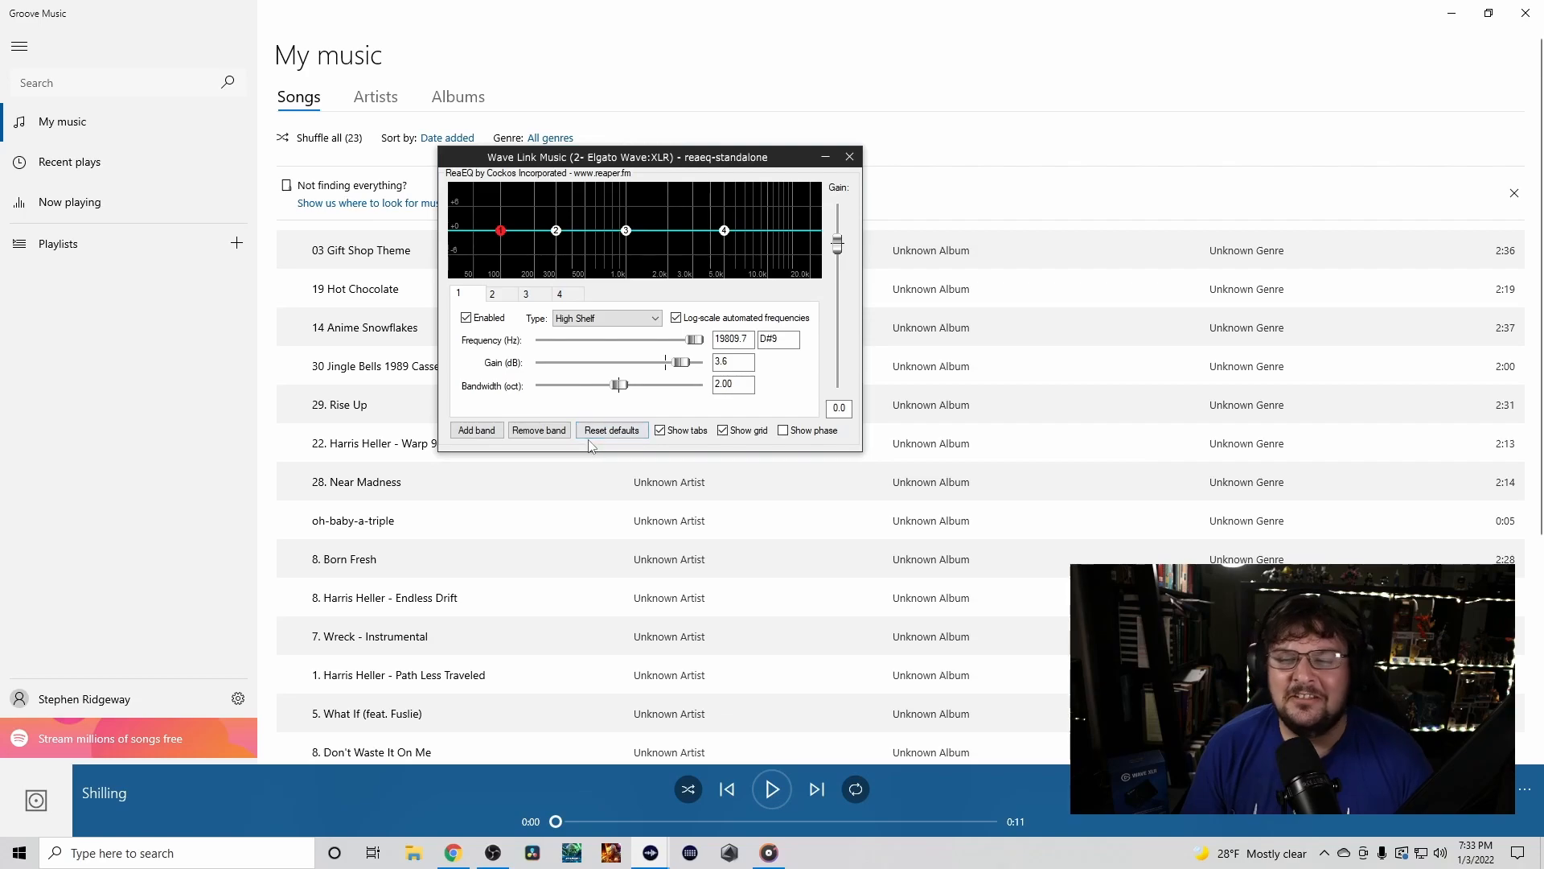
double_click(476, 430)
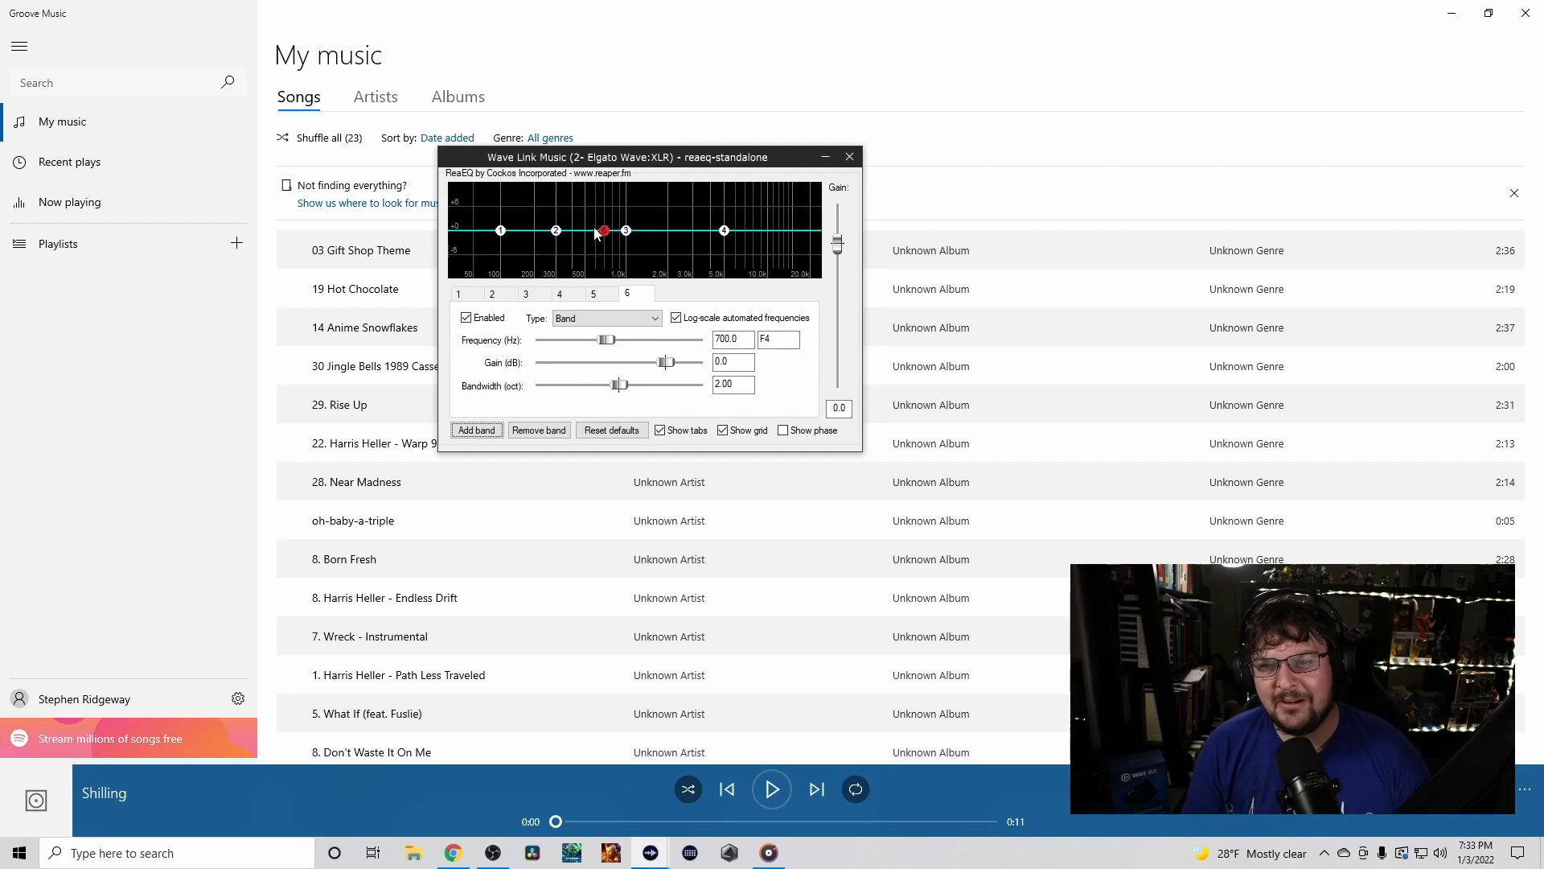
left_click_drag(599, 235, 796, 241)
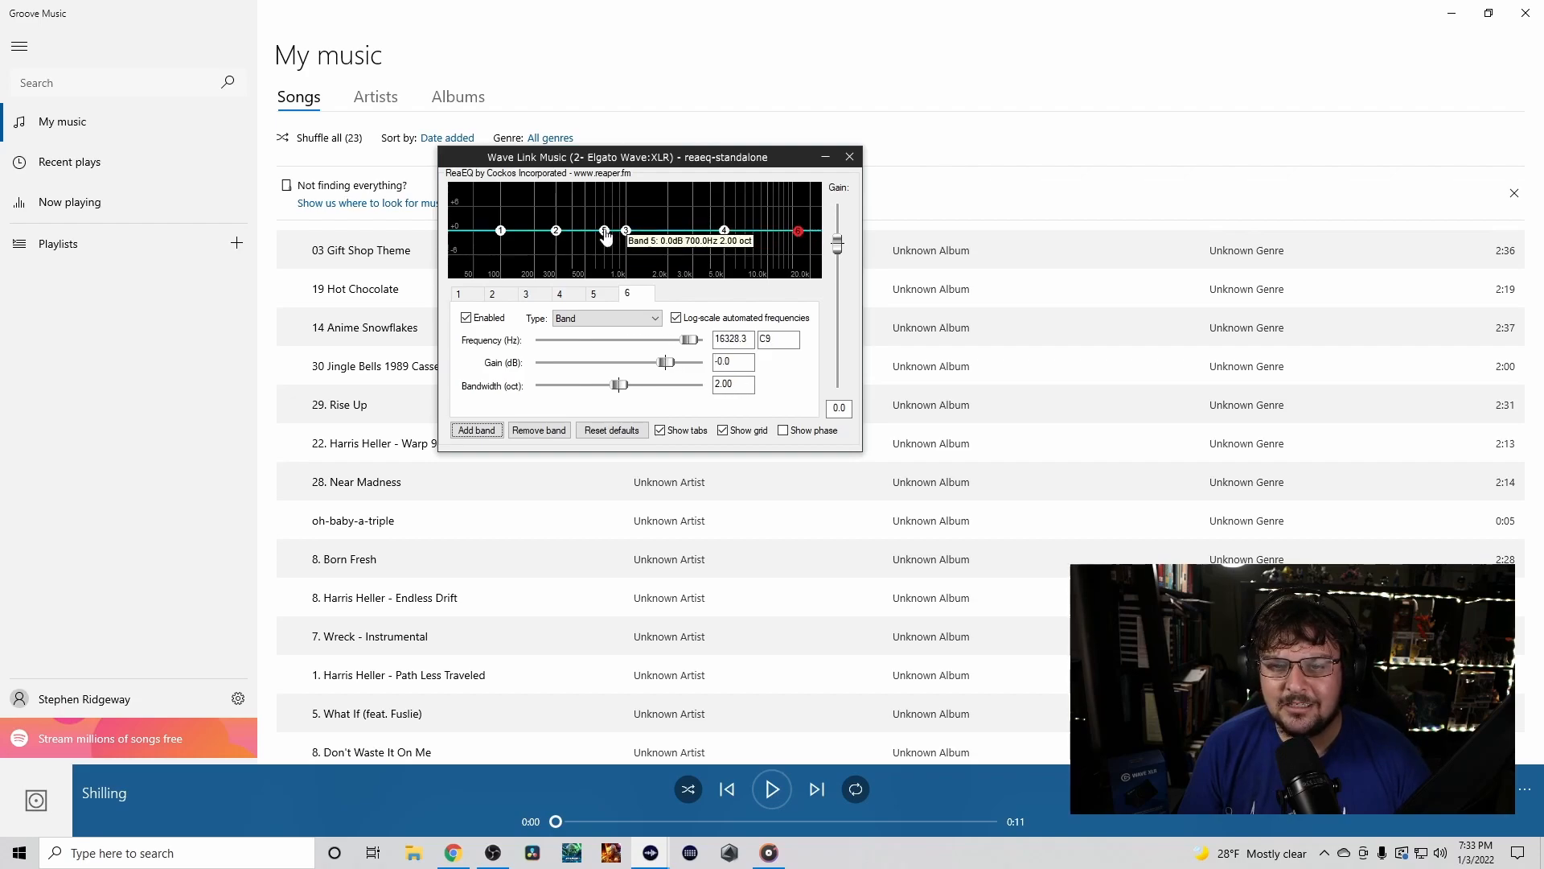
left_click_drag(603, 239, 736, 235)
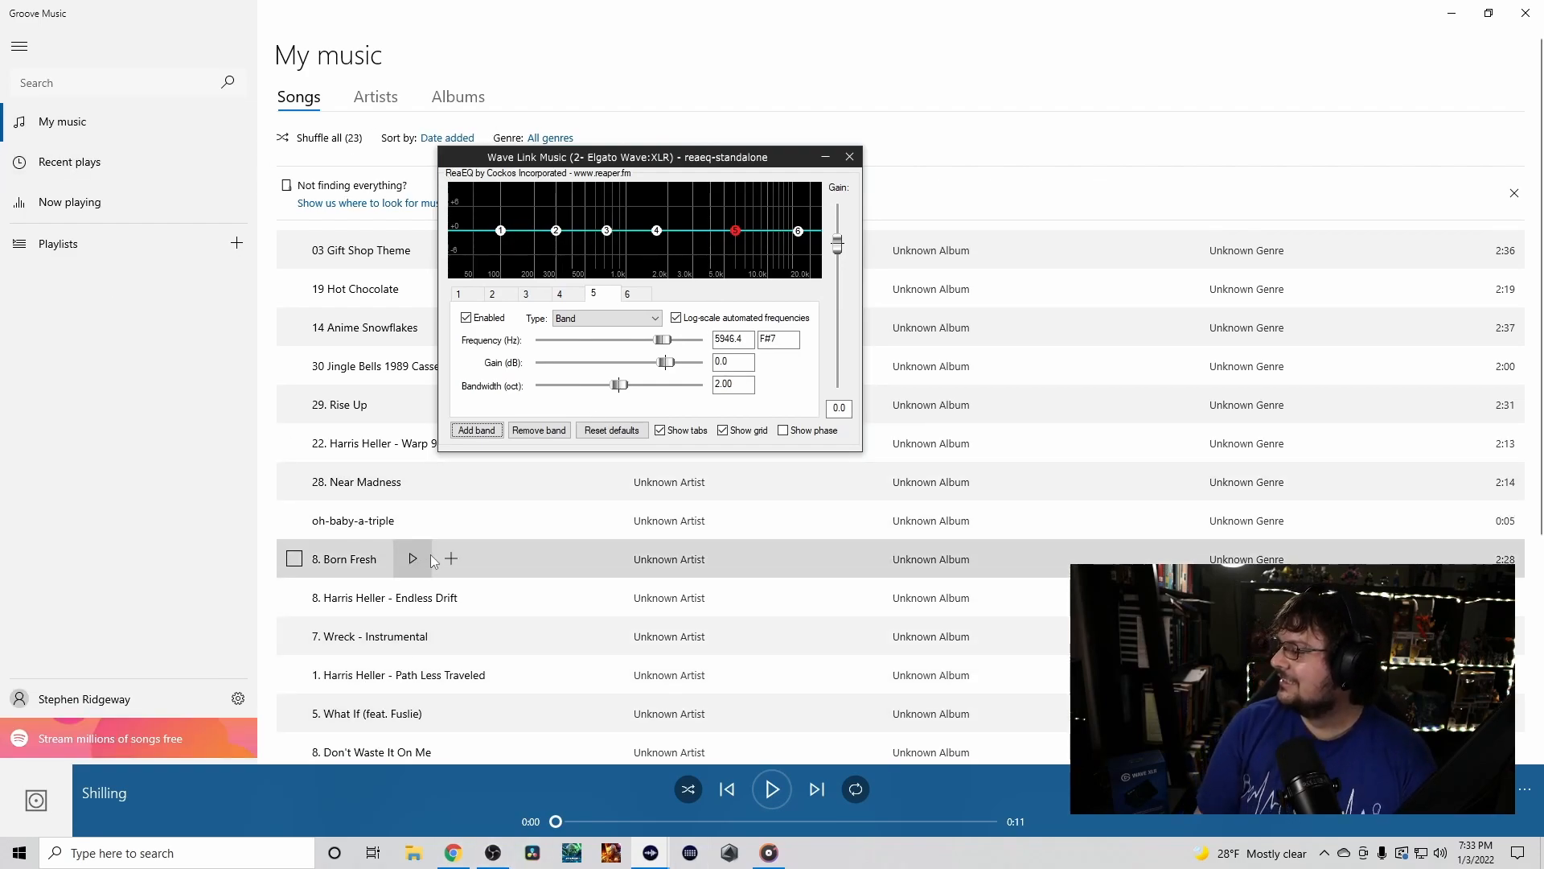
Replay Shilling from the start and, while it plays, lower ReaEQ band 4's gain and raise band 6's gain to about 6.4 dB
left_click(770, 789)
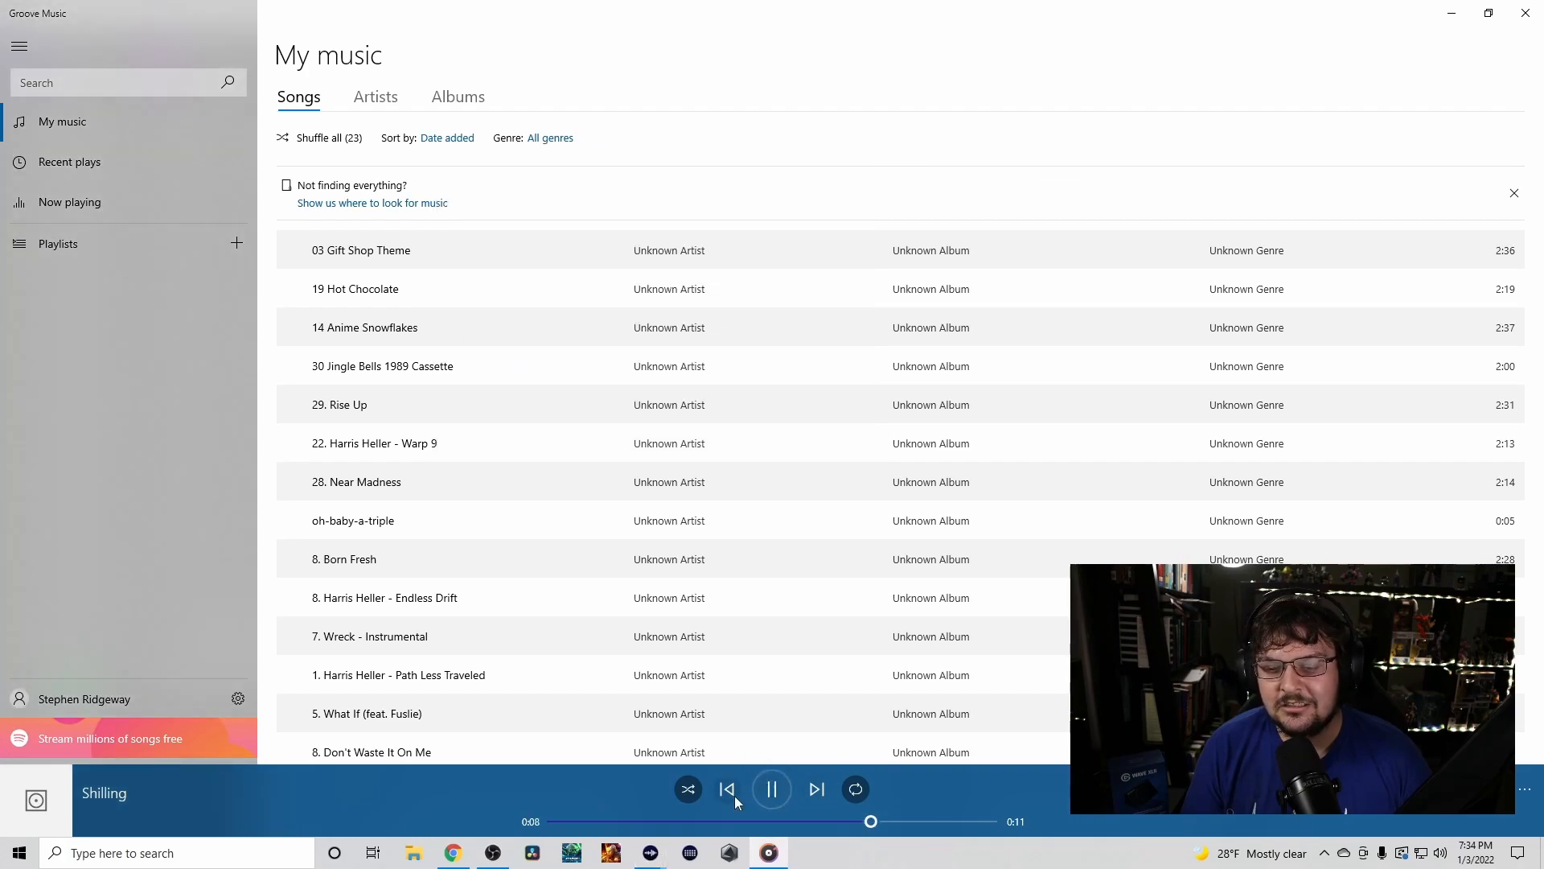
mouse_move(493, 861)
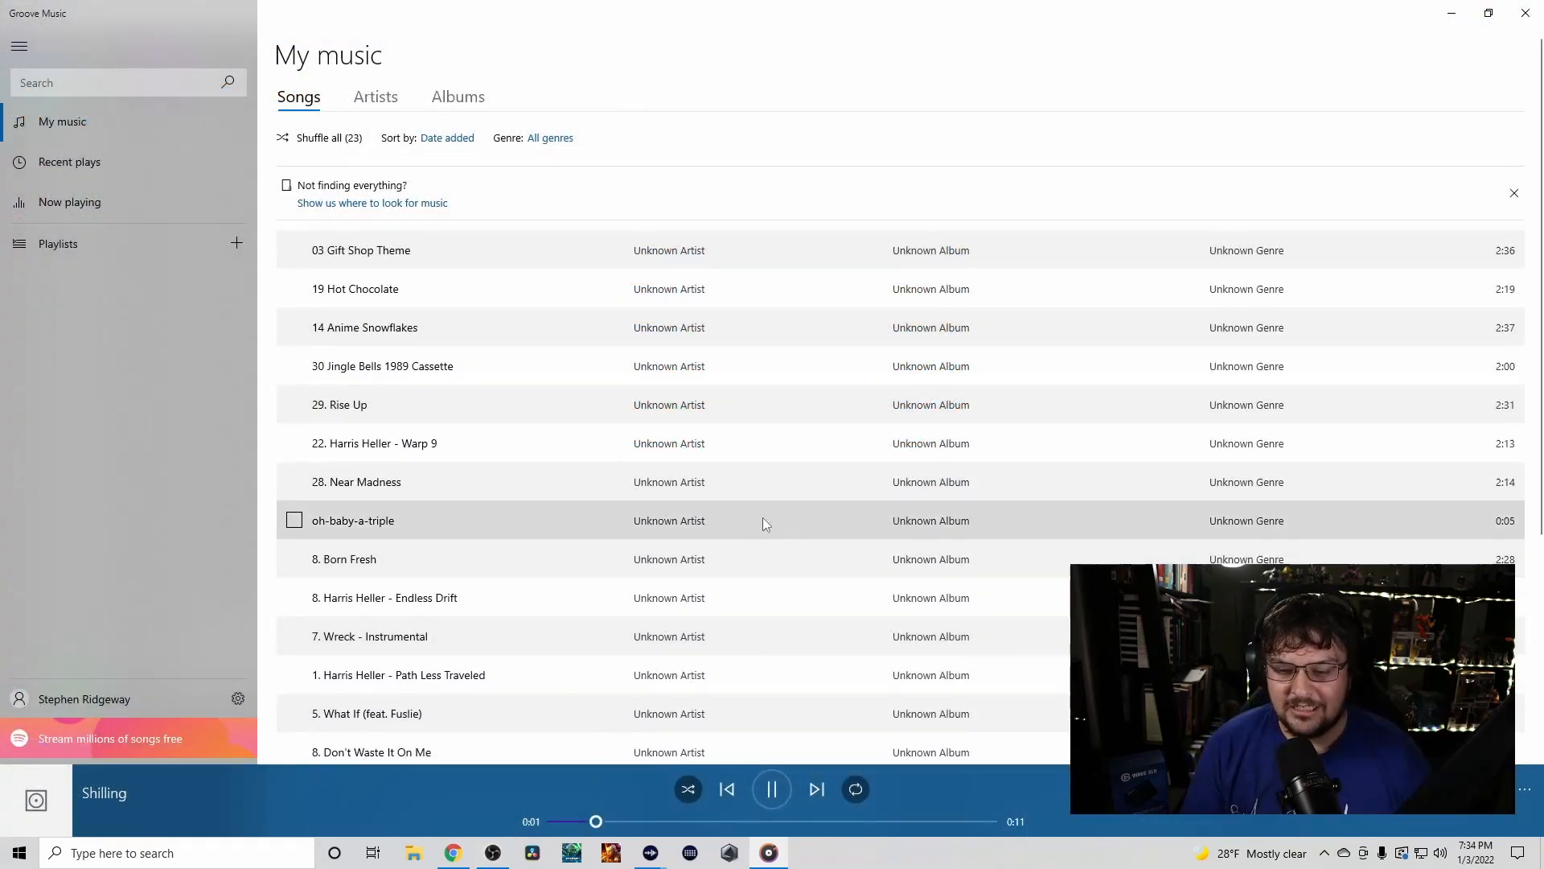
mouse_move(651, 850)
left_click(740, 785)
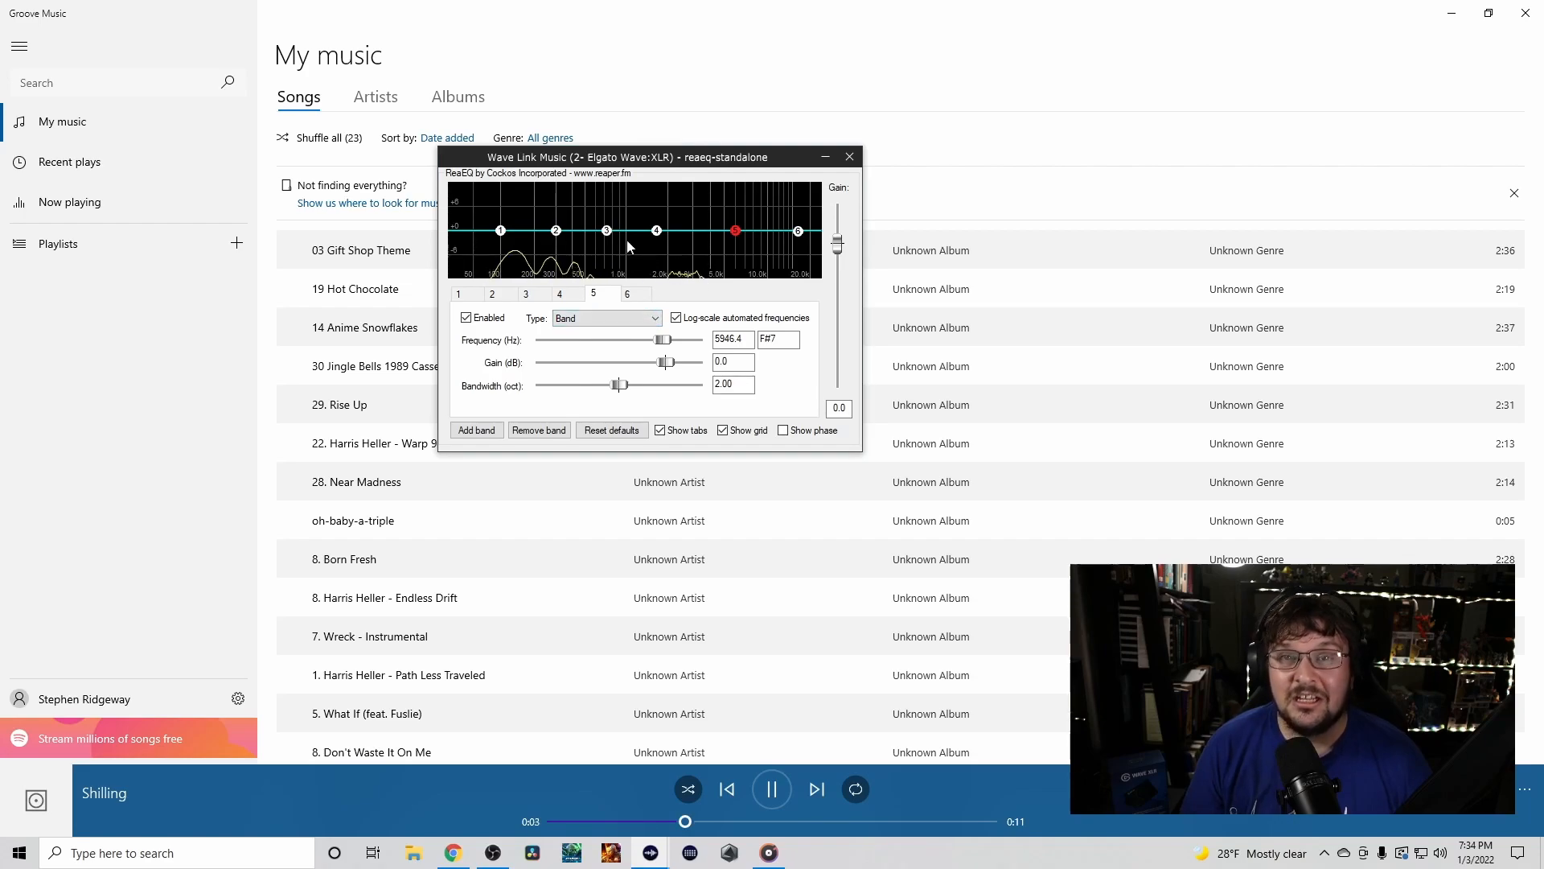
left_click_drag(656, 231, 652, 255)
left_click_drag(798, 231, 800, 215)
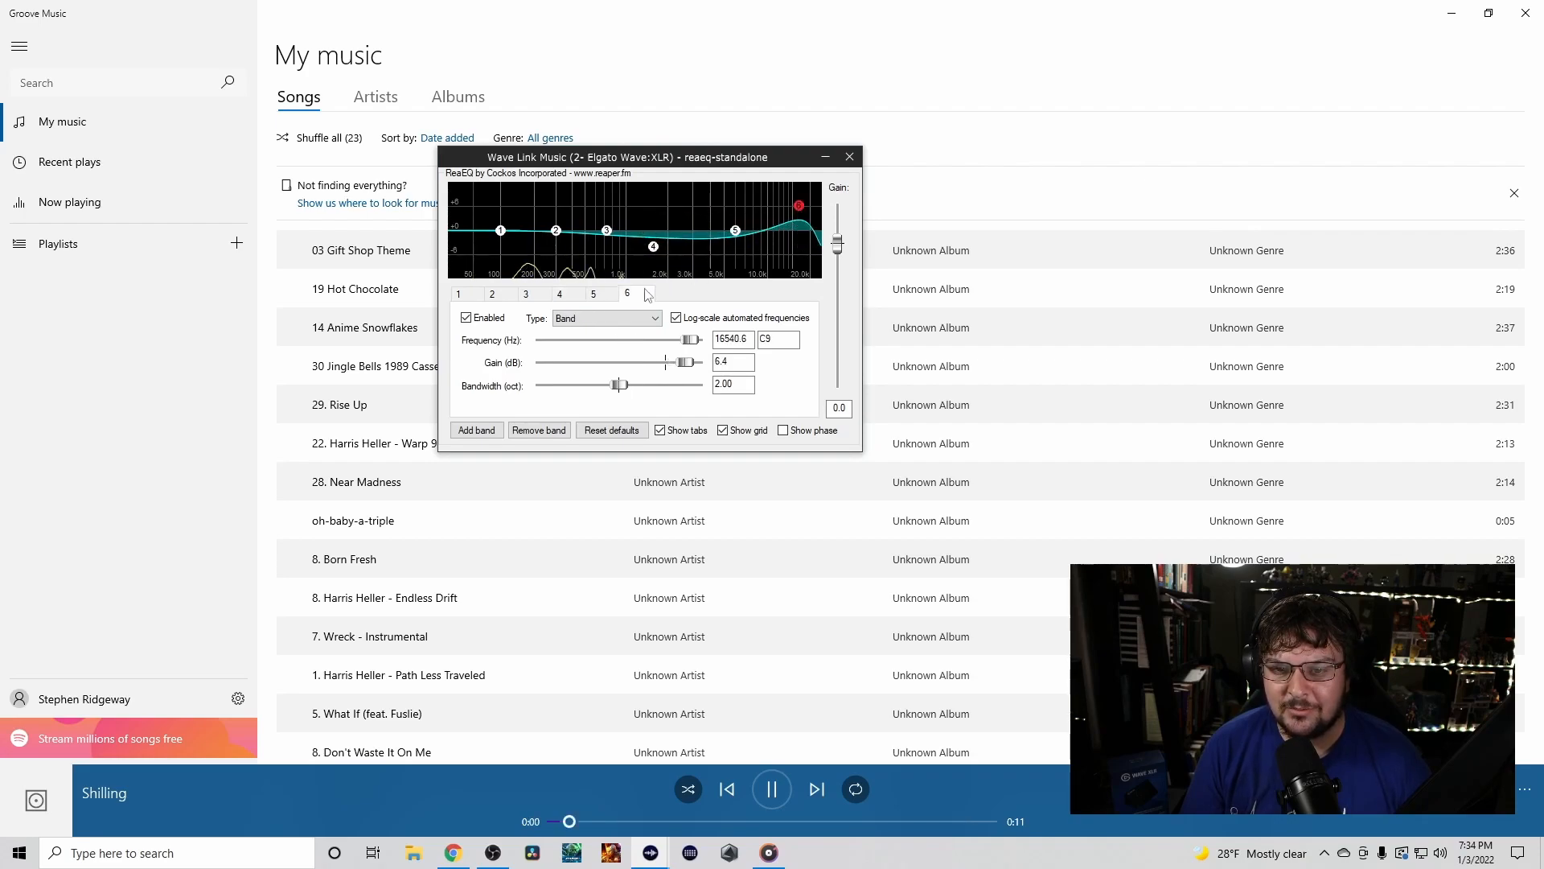
Set the filter type of ReaEQ band 6 and band 5 to High Shelf while Shilling plays
left_click(629, 318)
scroll(628, 338, "up", 1)
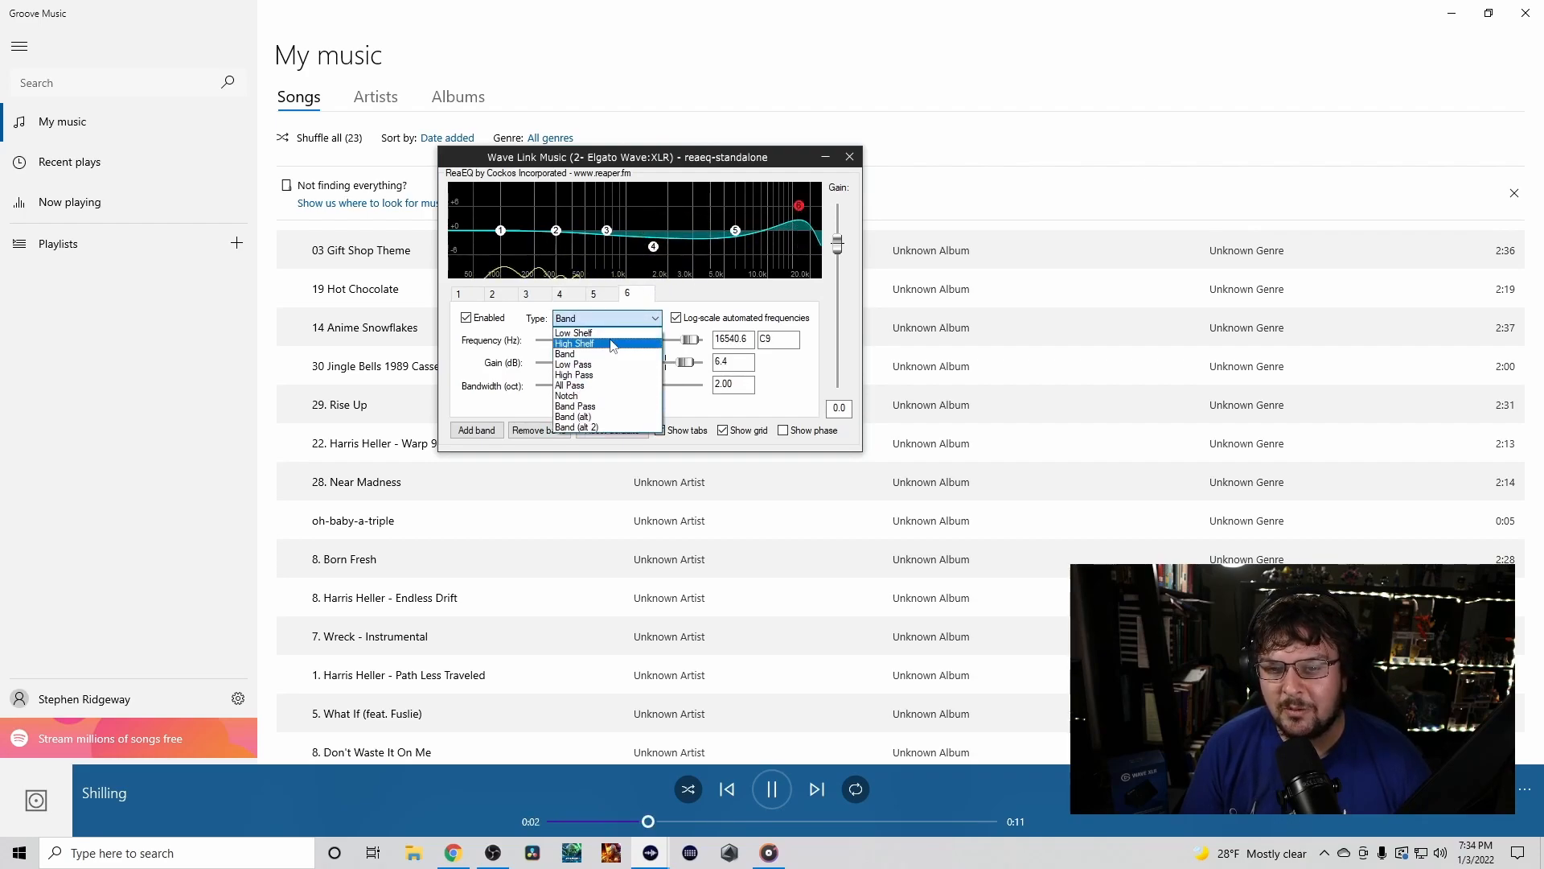
left_click(611, 341)
left_click(734, 231)
left_click(613, 319)
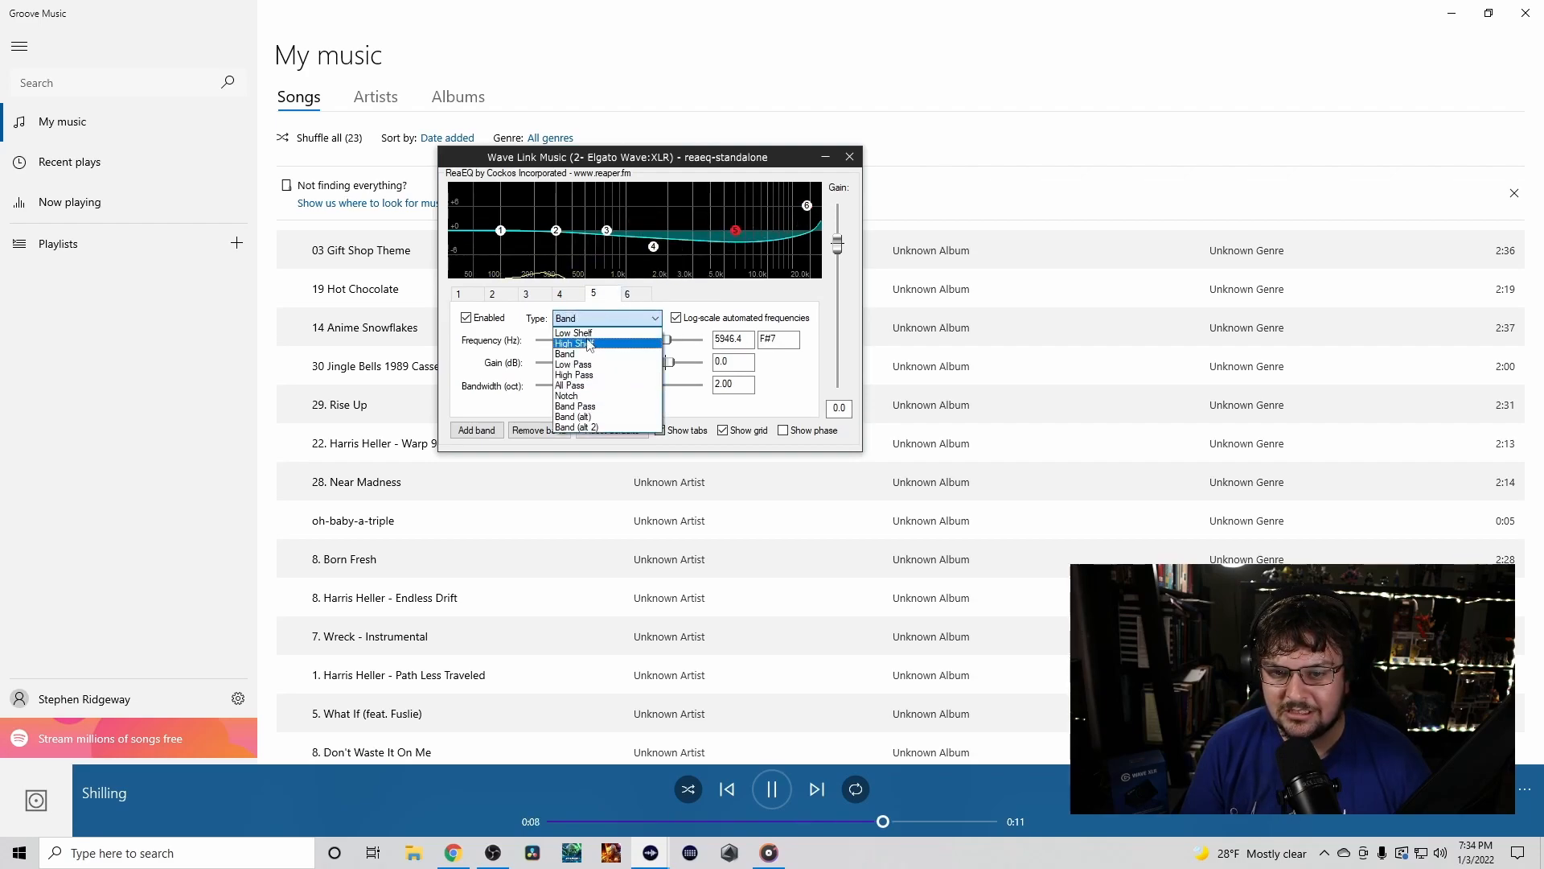
left_click(590, 342)
While Shilling plays, raise band 1's gain to about 3.8 dB, lower it to -12 dB for comparison, and raise it again near 100 Hz
left_click_drag(500, 231, 501, 216)
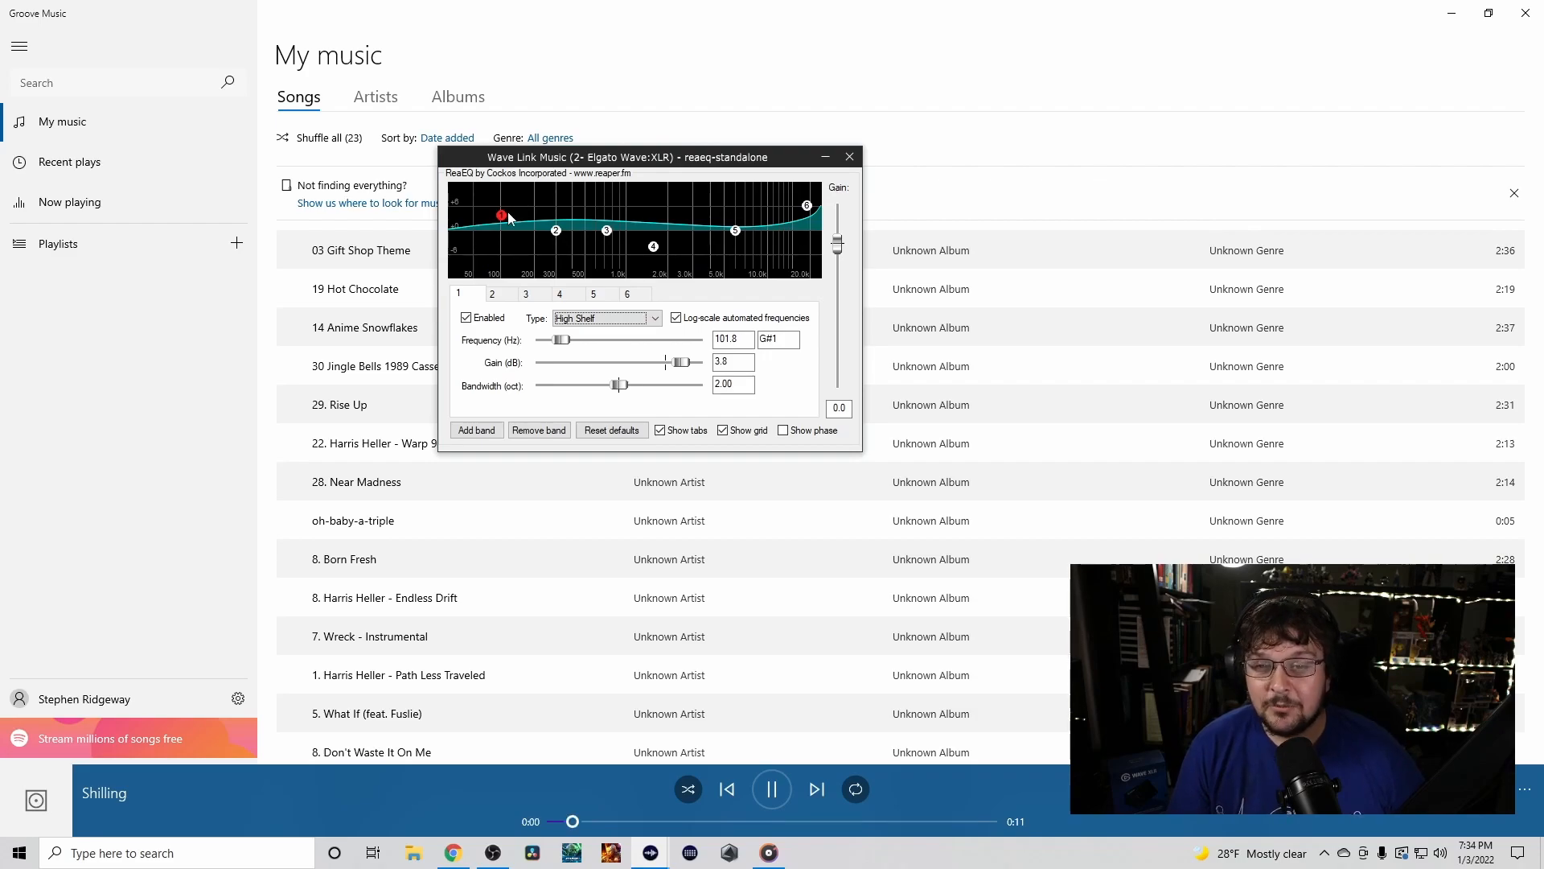
mouse_move(507, 221)
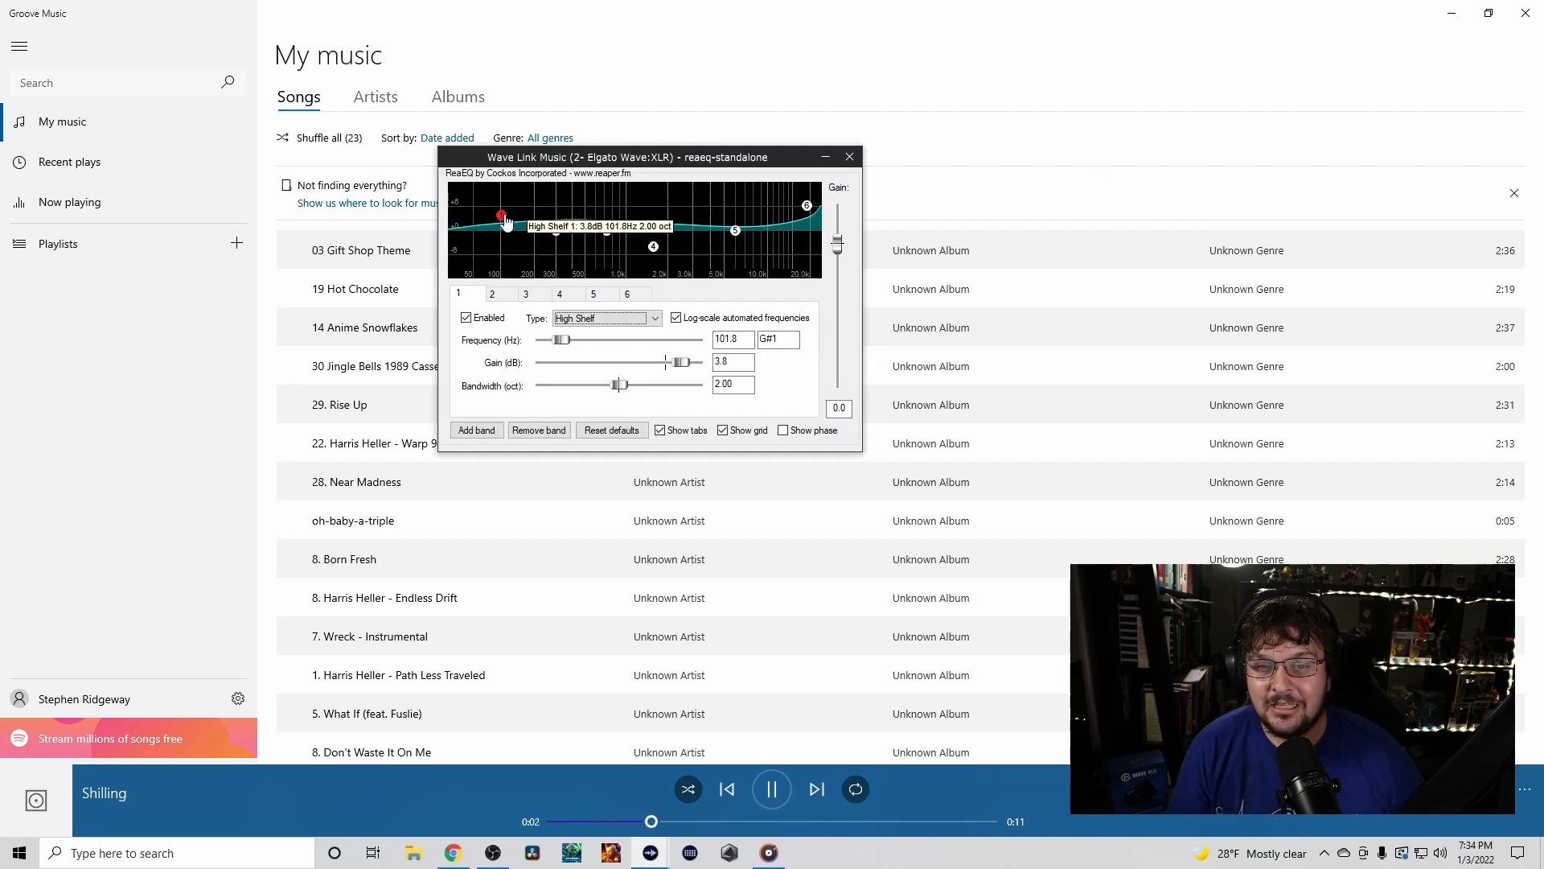
left_click_drag(505, 221, 504, 285)
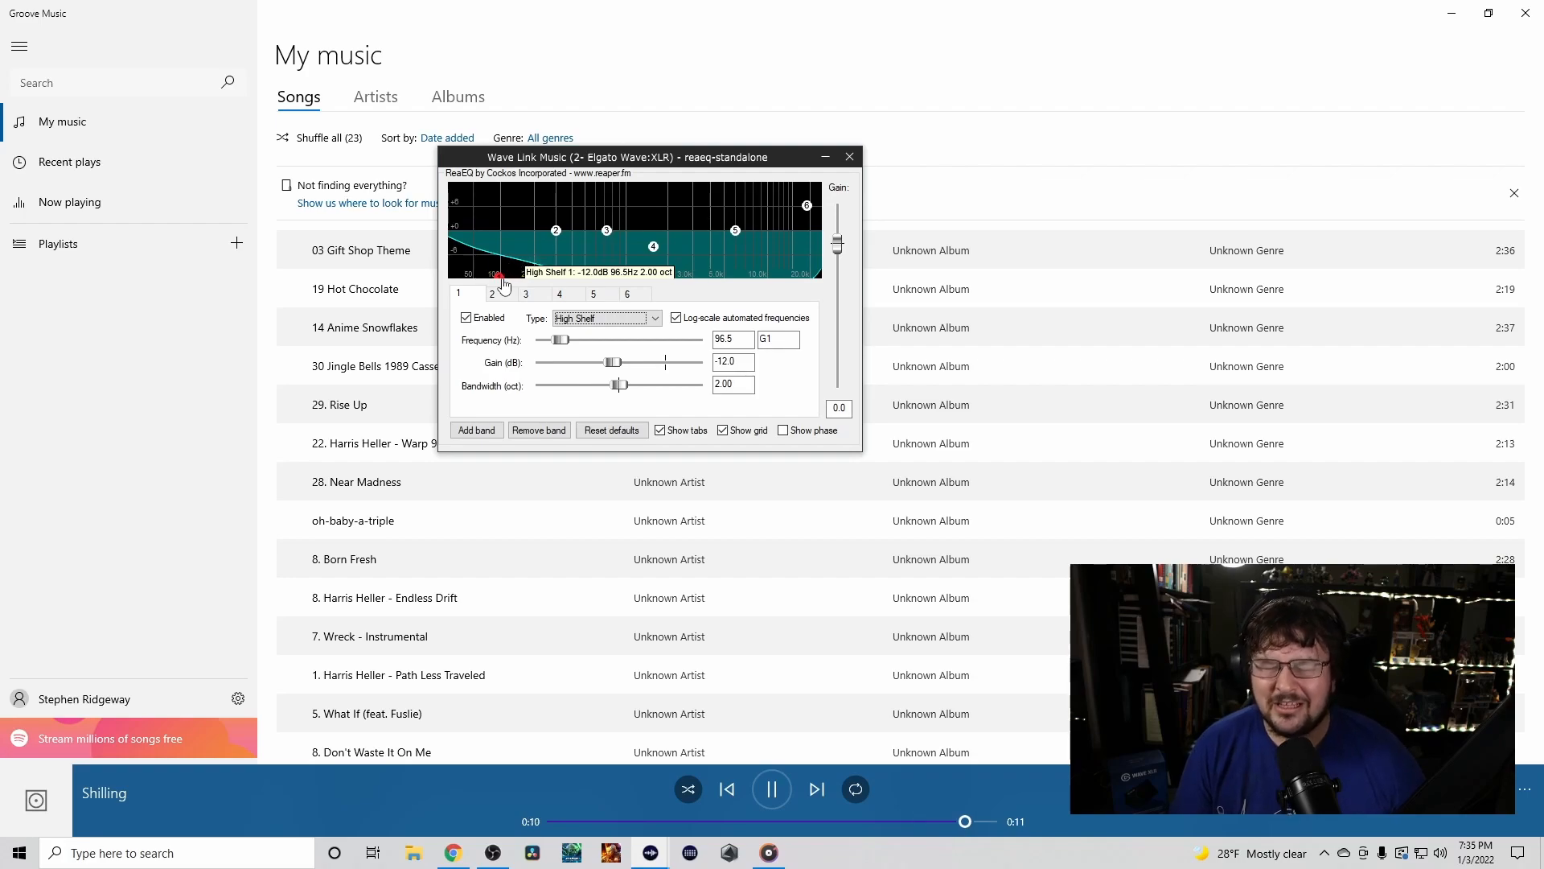
left_click_drag(505, 285, 500, 211)
Lower band 3's gain to about -7.2 dB near 763 Hz, try the Low Shelf type, and return the band to the Band type
left_click_drag(607, 230, 609, 260)
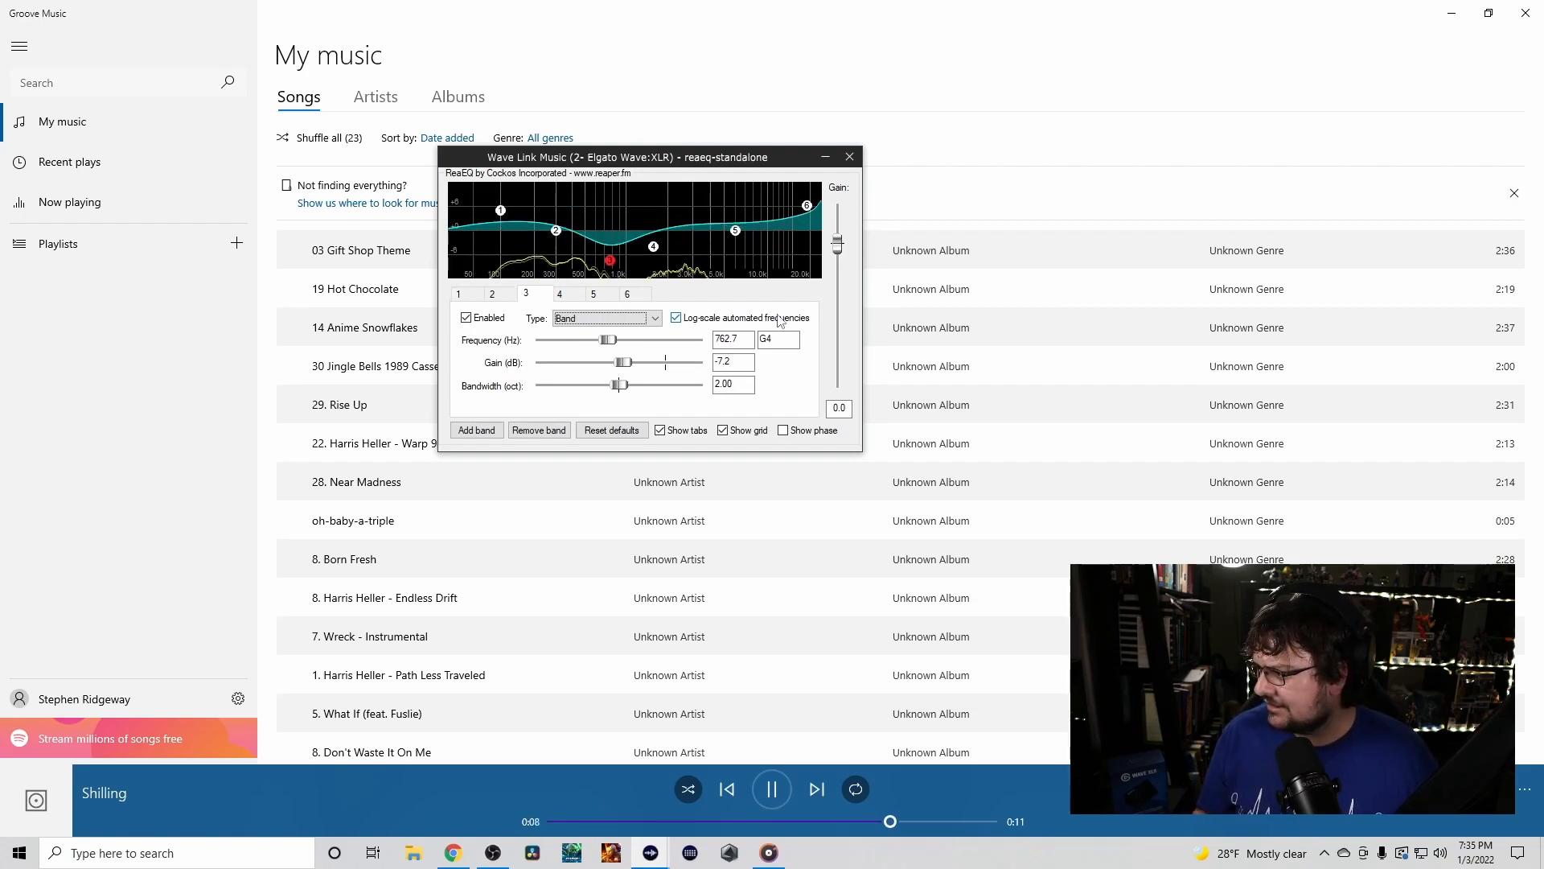
left_click(612, 318)
left_click(618, 330)
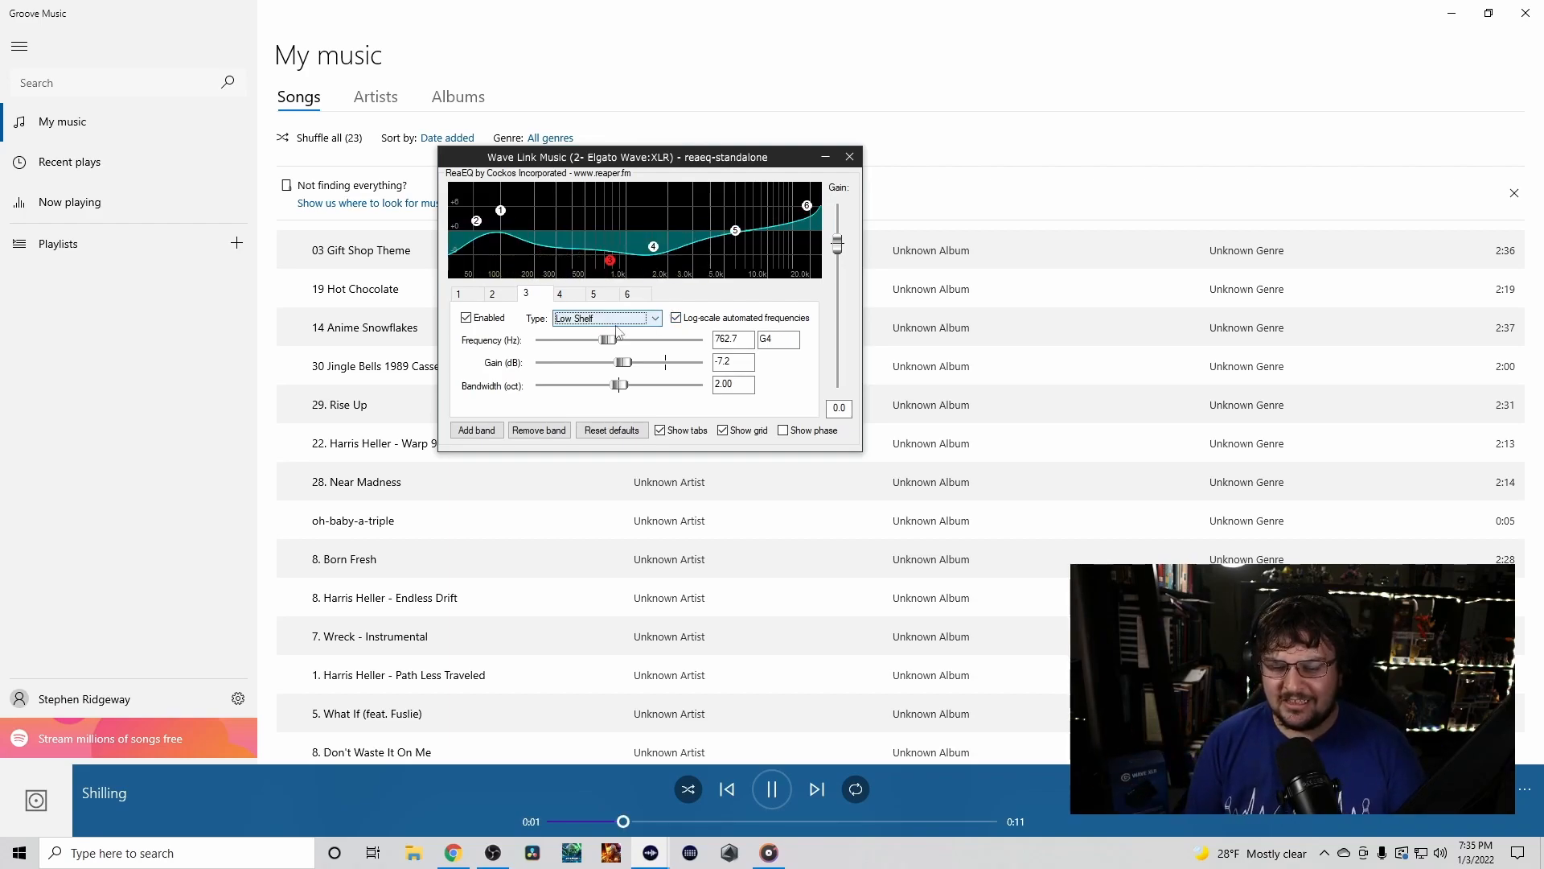
left_click(611, 317)
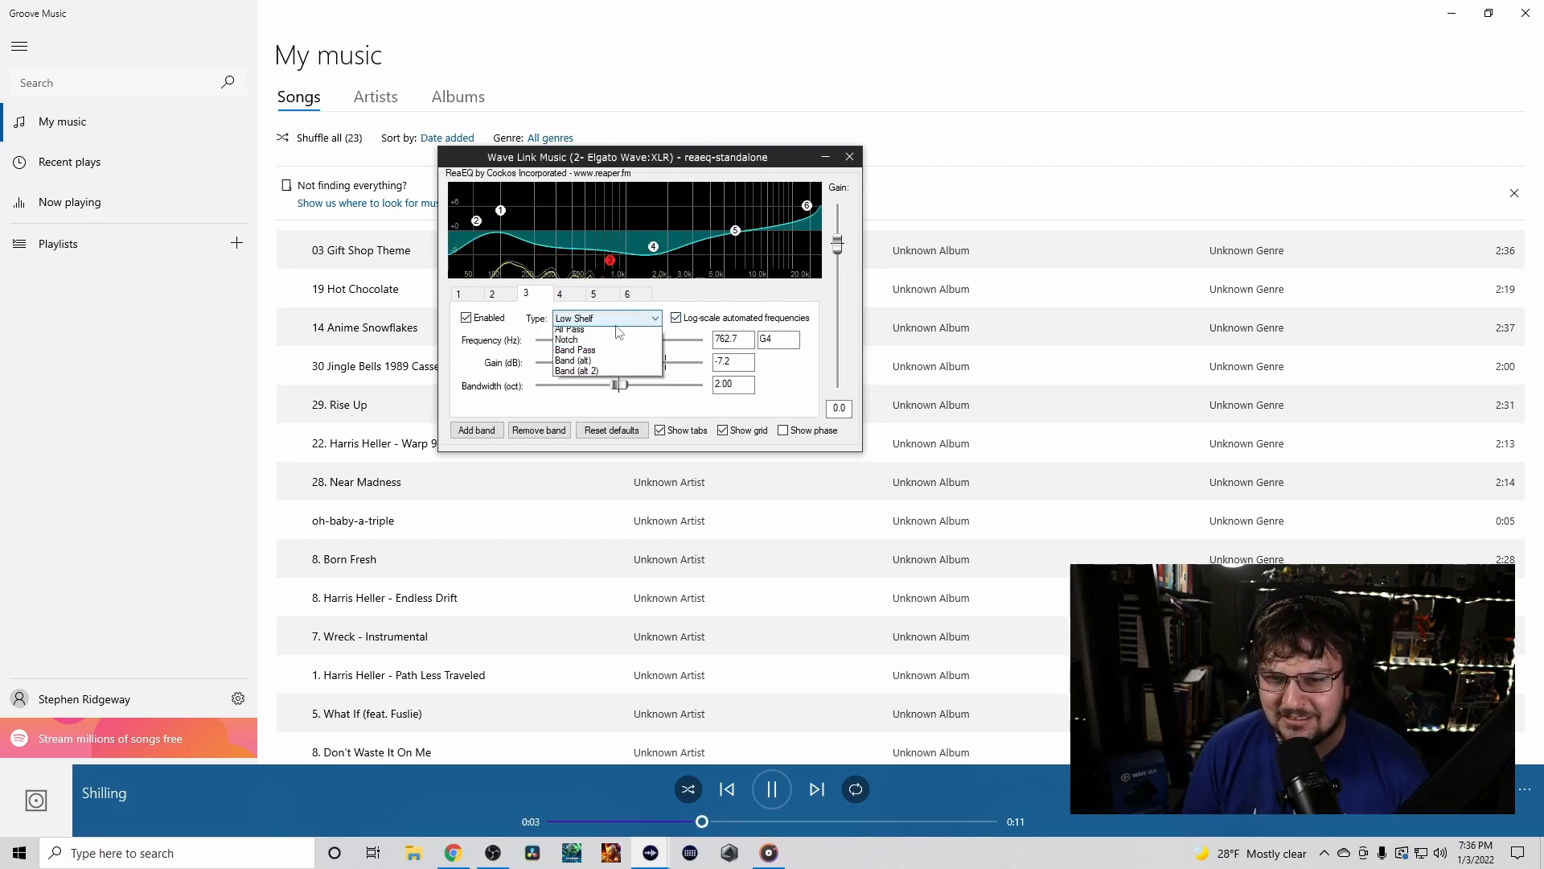
left_click(600, 347)
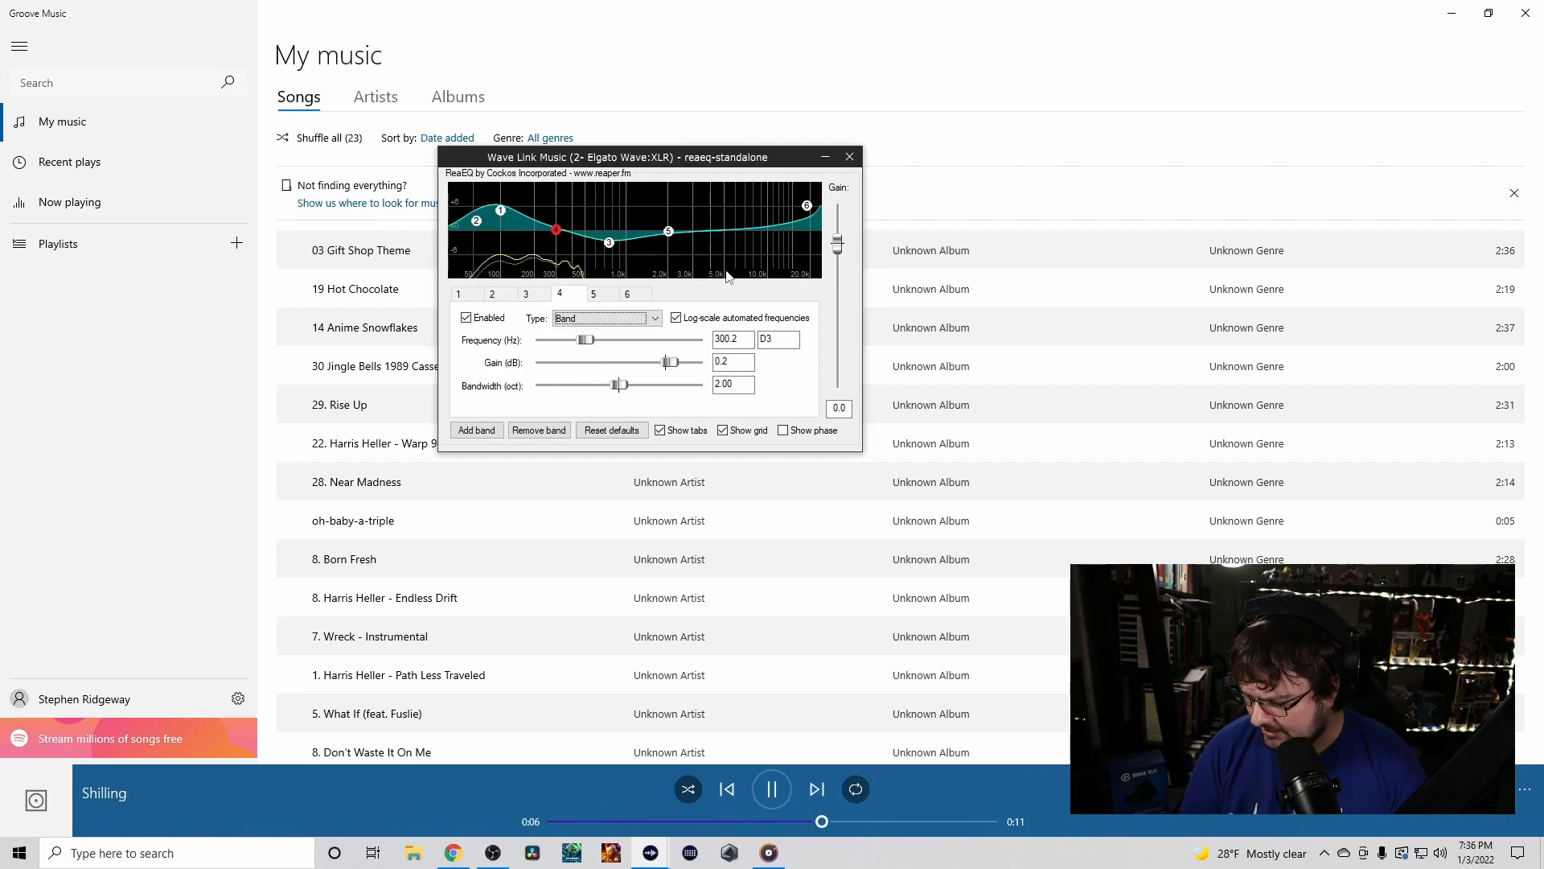
Try the High Shelf and Low Shelf types on band 5 and return it to the Band type
left_click(668, 231)
left_click(607, 318)
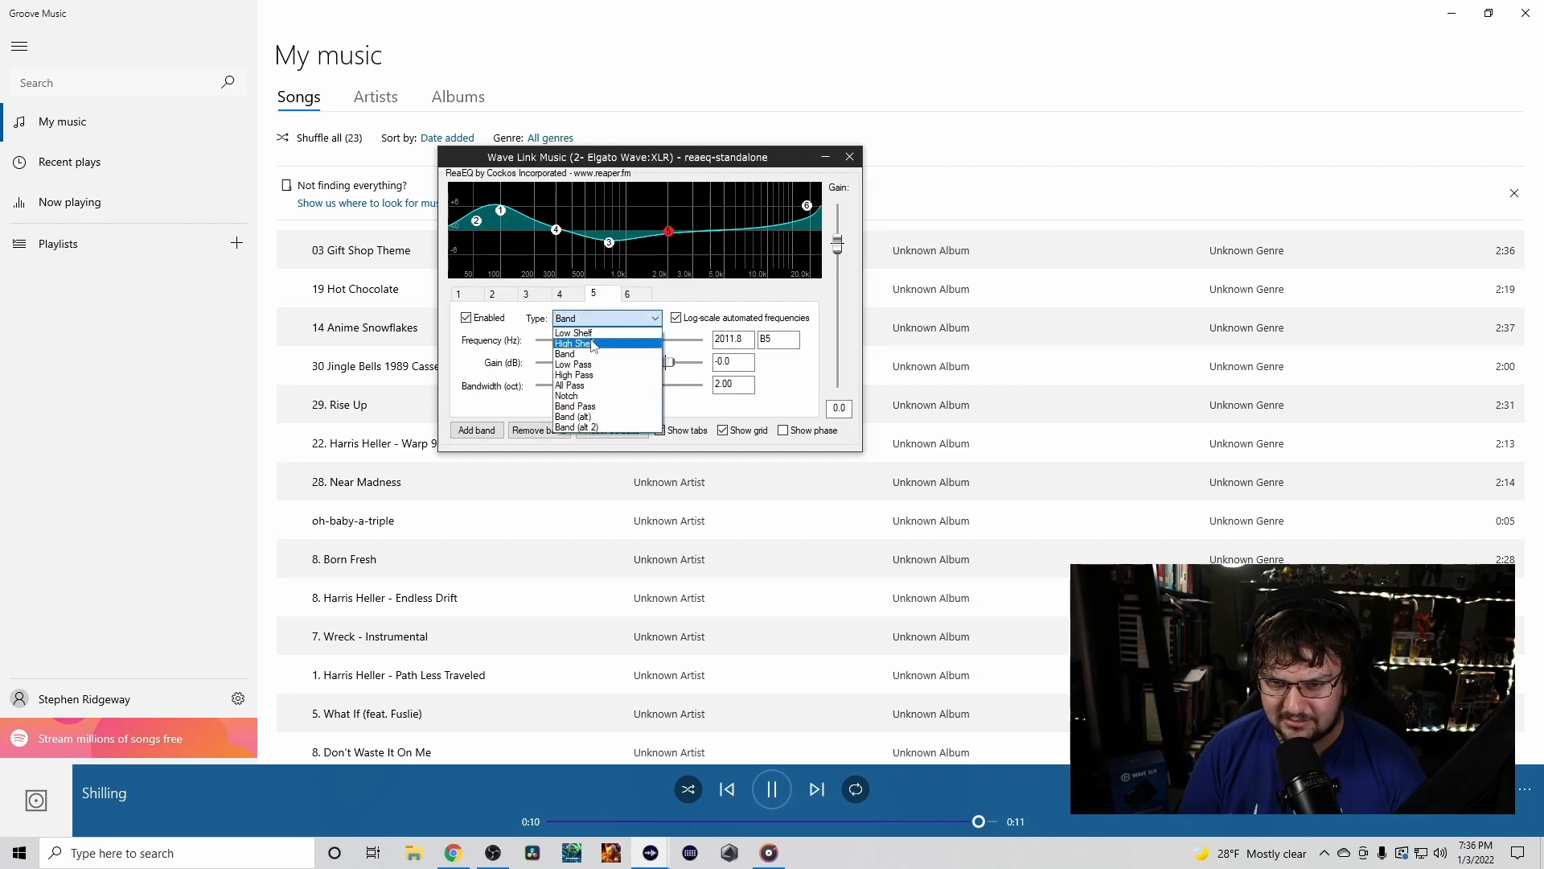
left_click(593, 344)
left_click(608, 317)
left_click(579, 332)
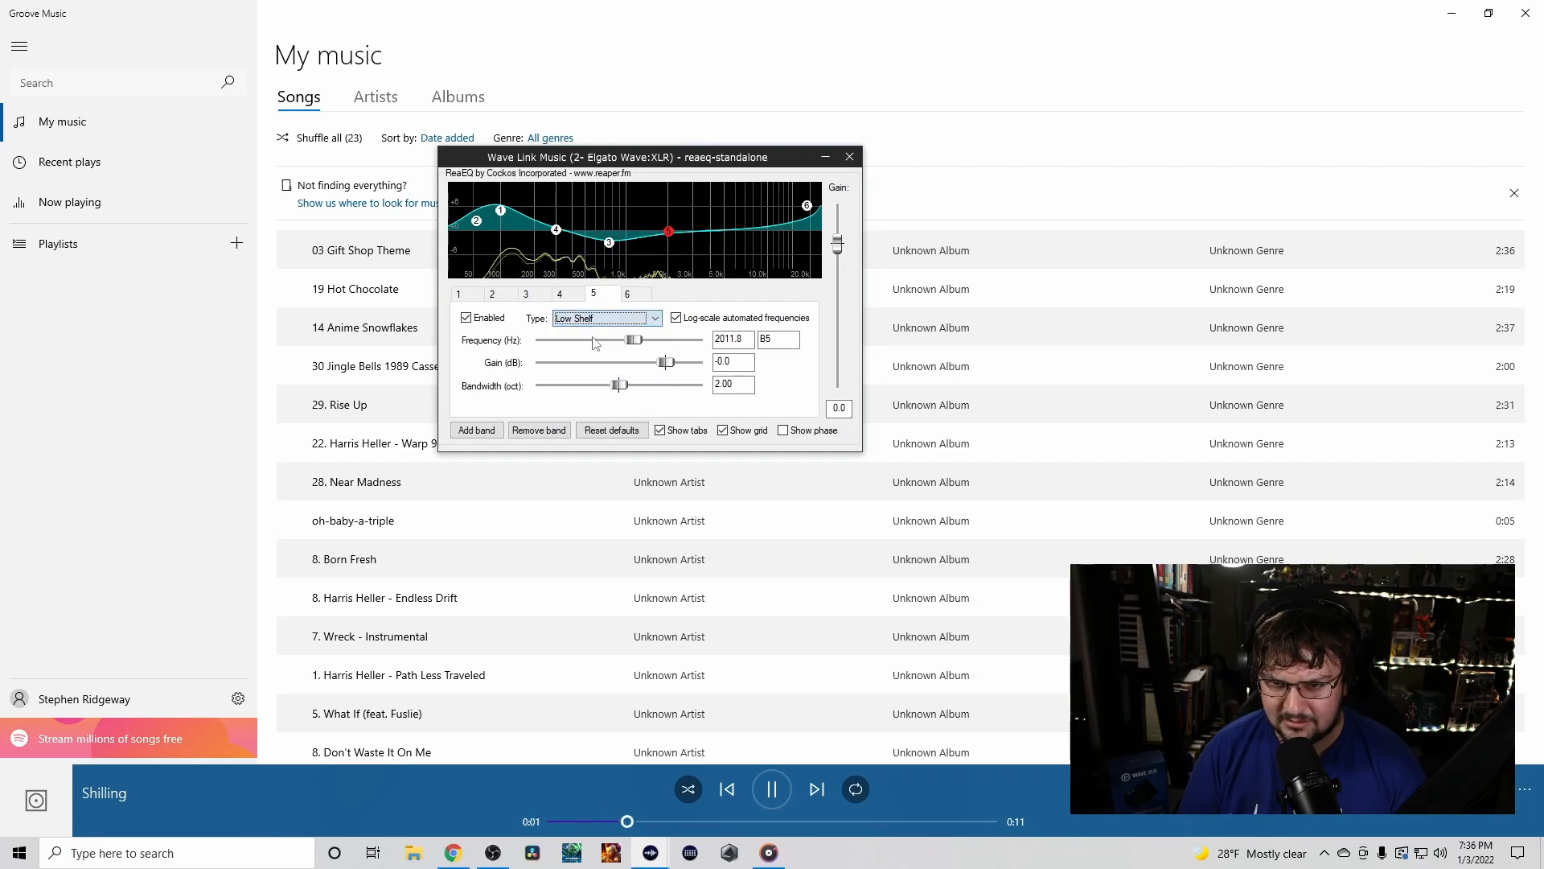
left_click(604, 320)
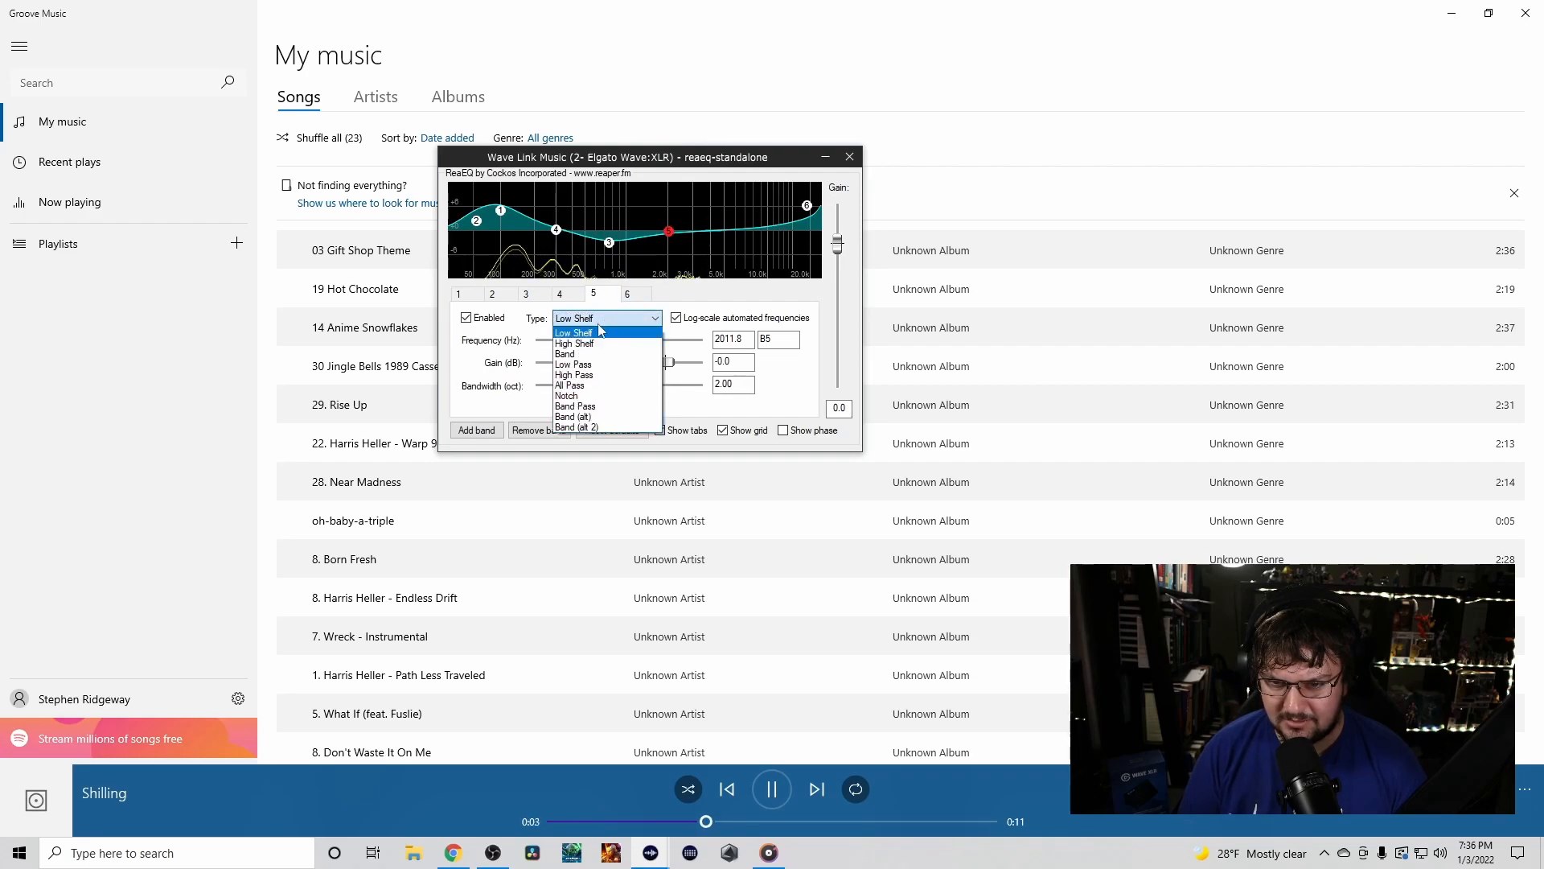
left_click(587, 354)
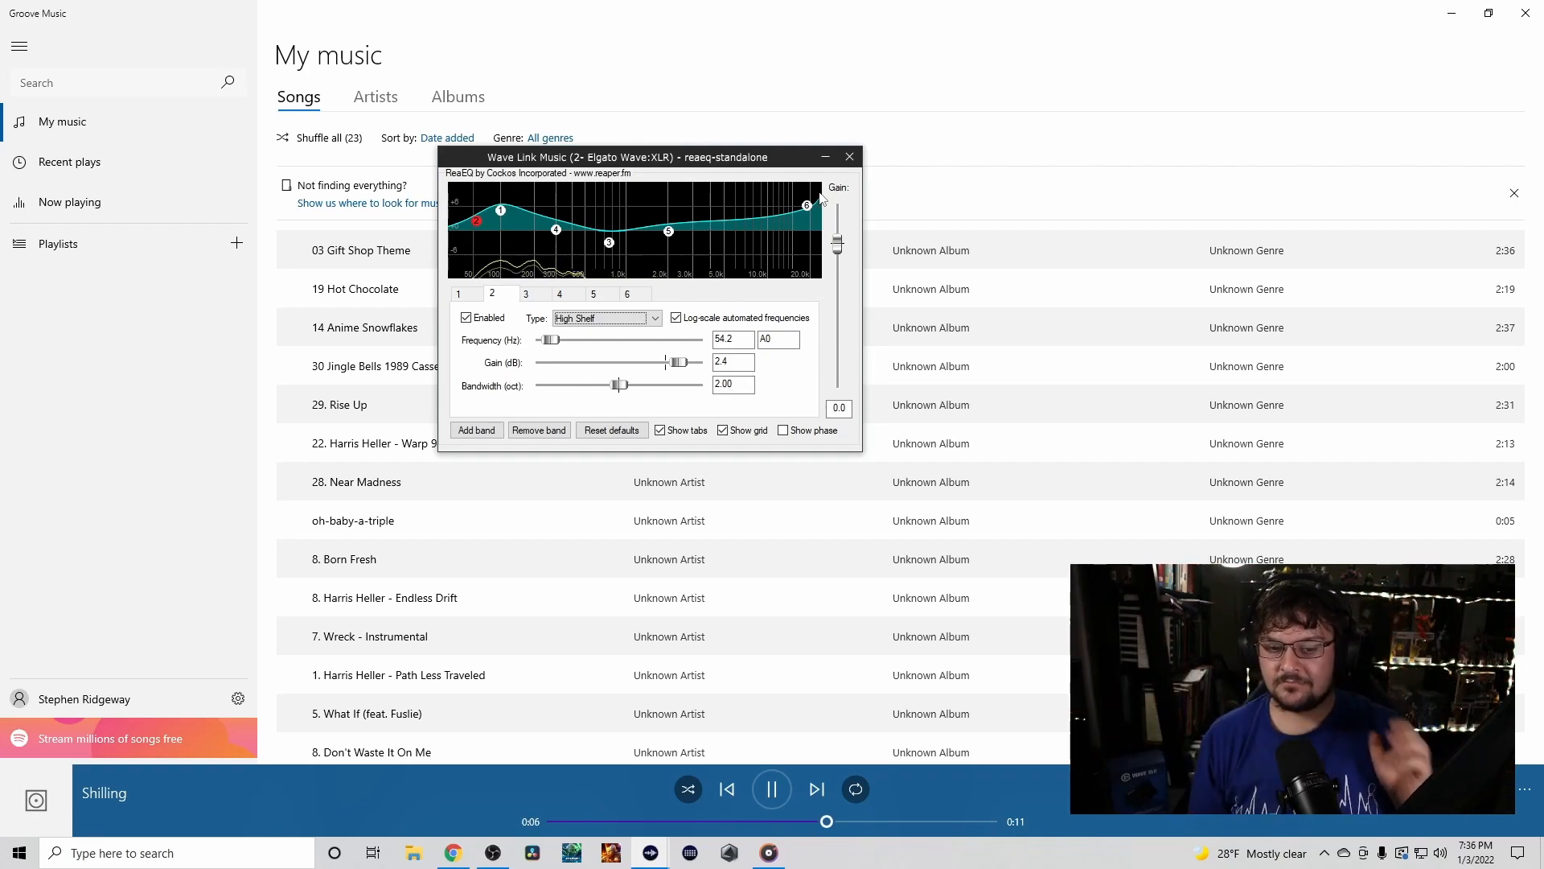
Pause Shilling in Groove Music, switch to Wave Link, and close the Music channel's ReaEQ window
left_click(774, 797)
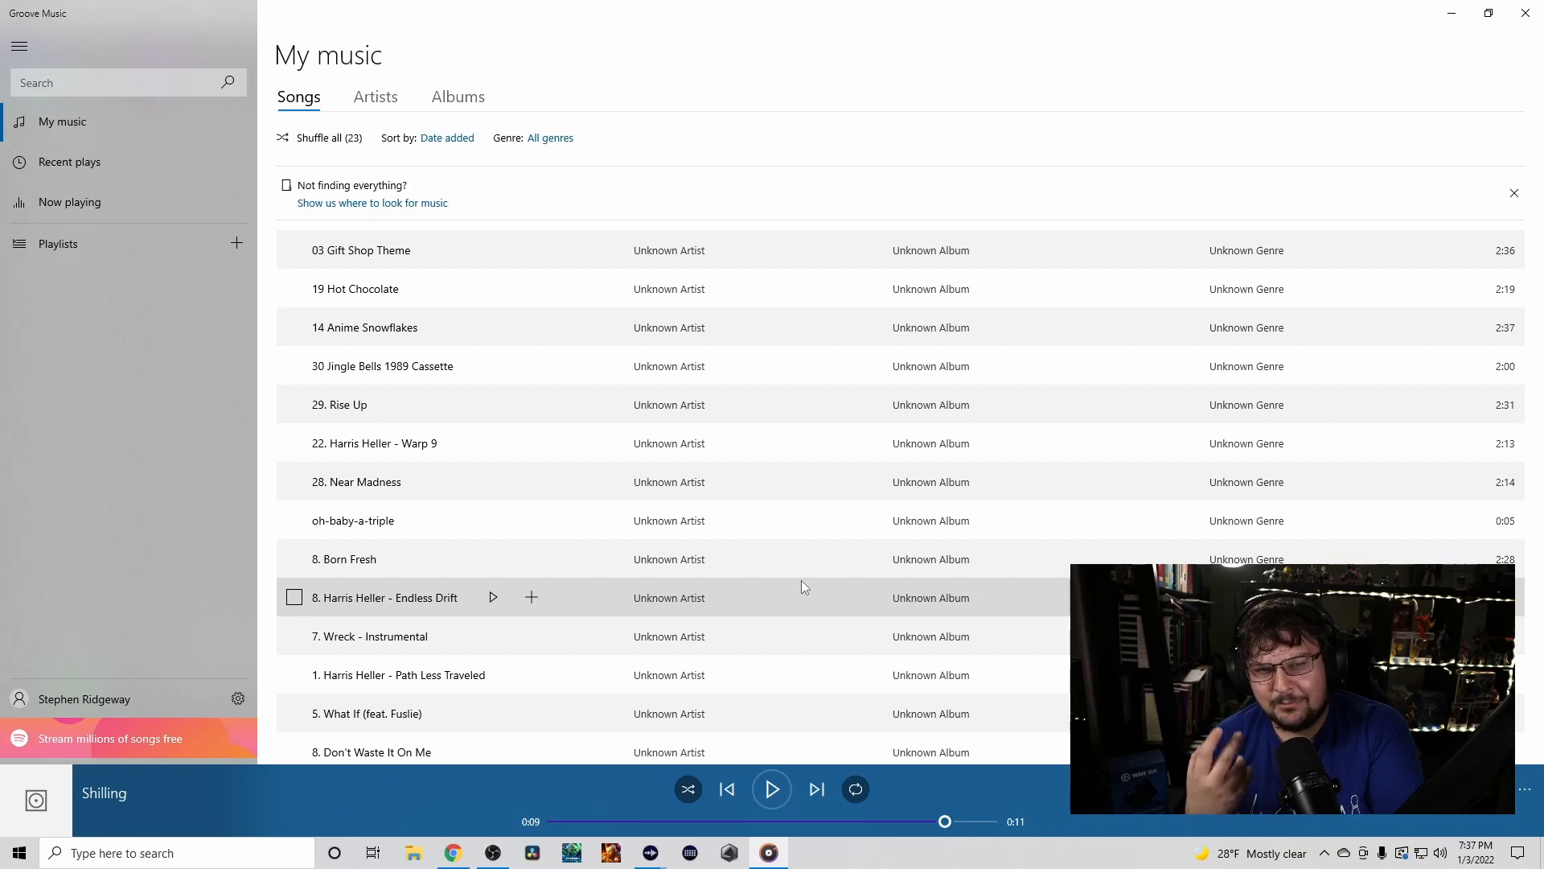
left_click(651, 853)
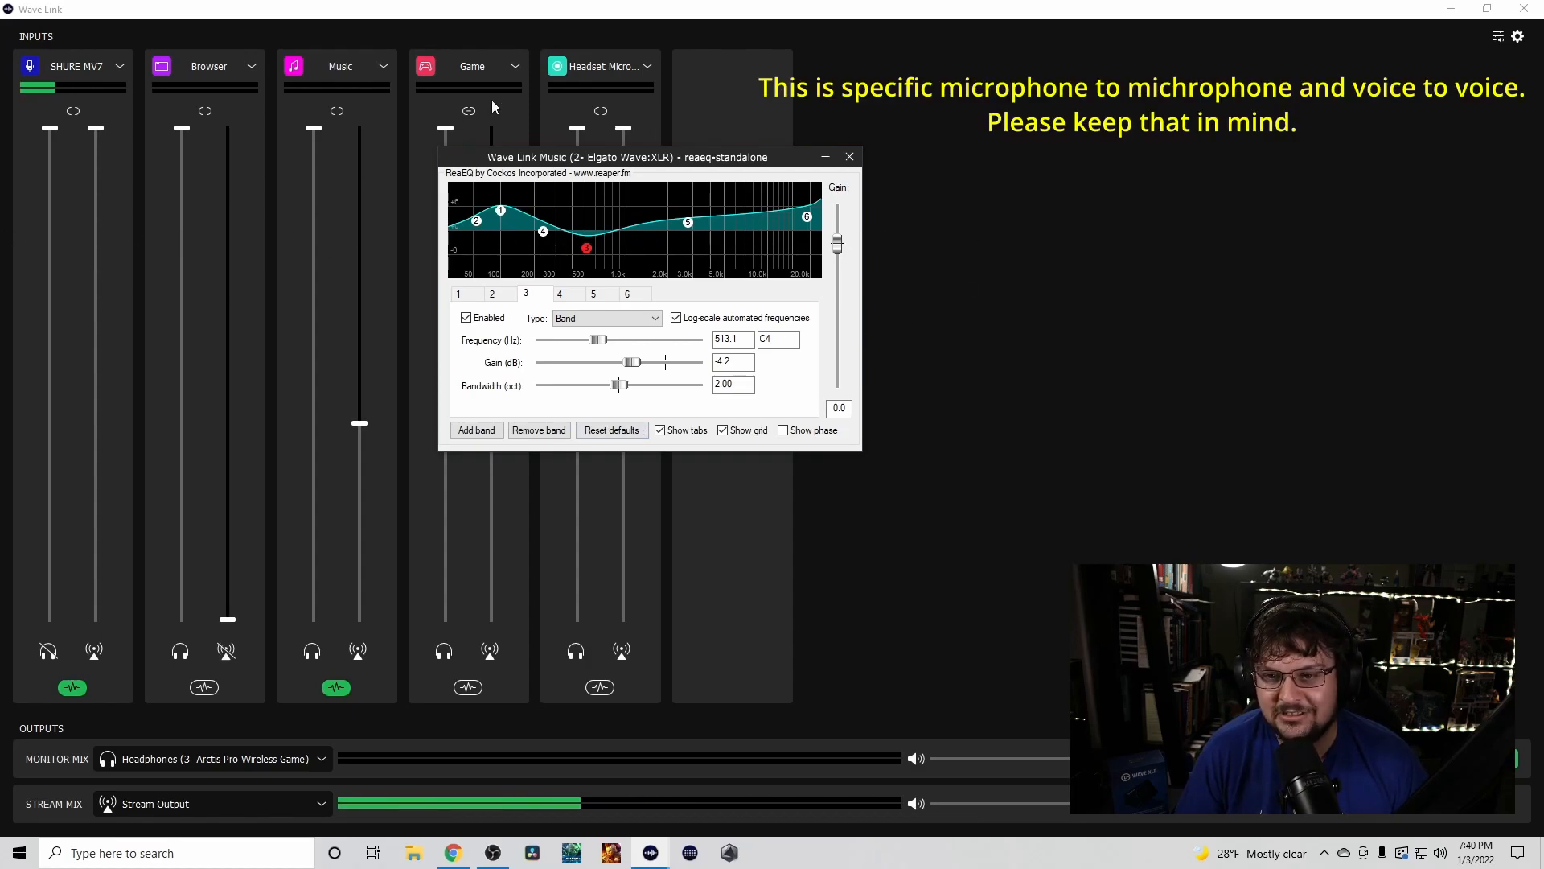
left_click(849, 156)
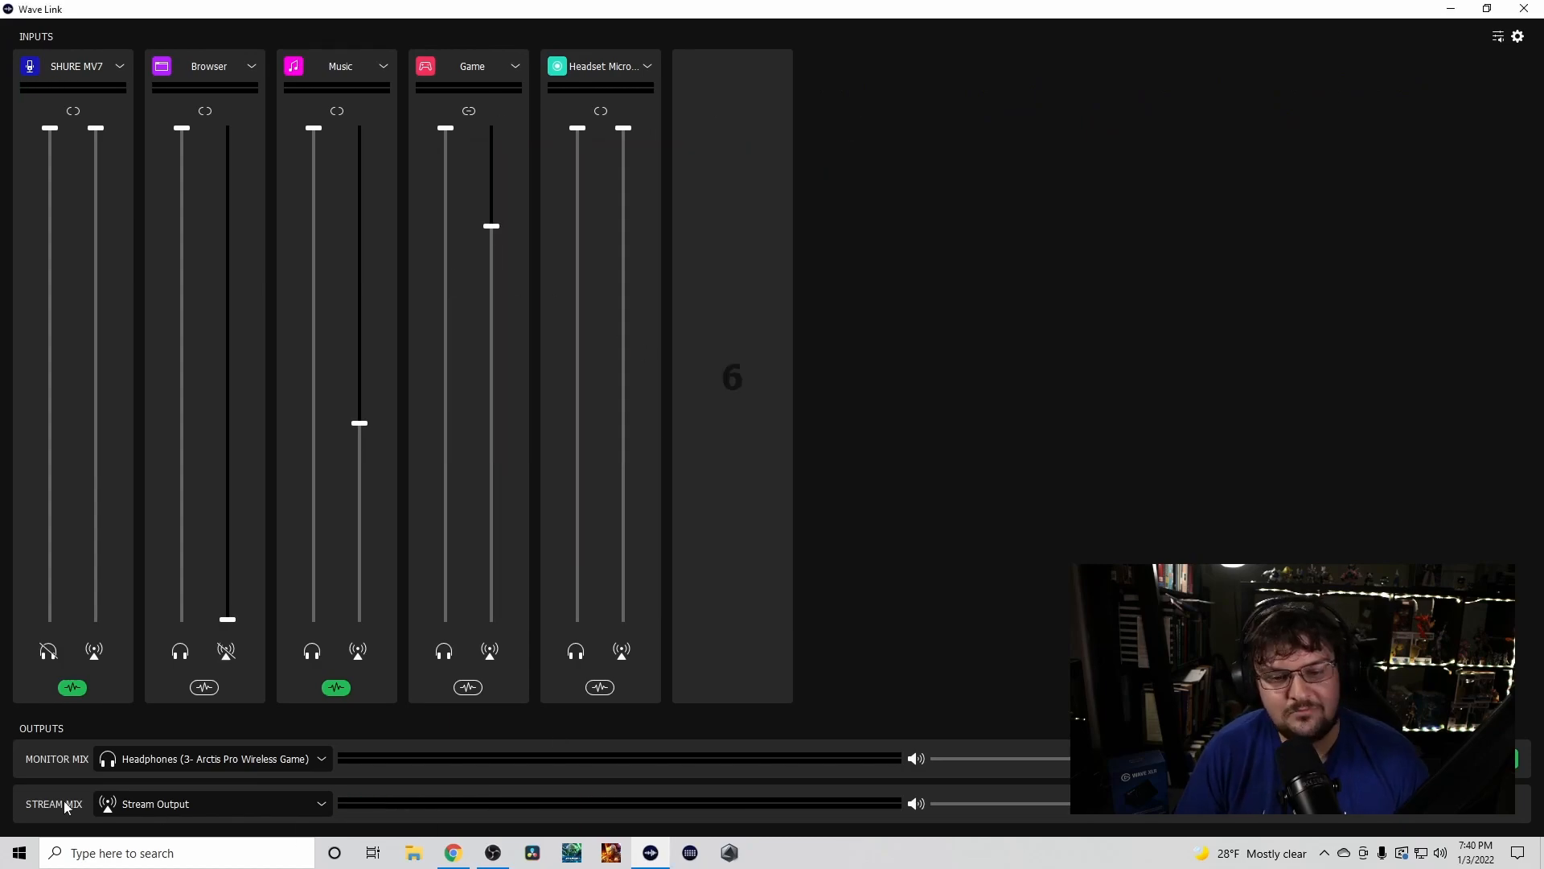
Open the ReaEQ settings of the SHURE MV7 and Music inputs and move the Music equalizer window aside for comparison
left_click(72, 693)
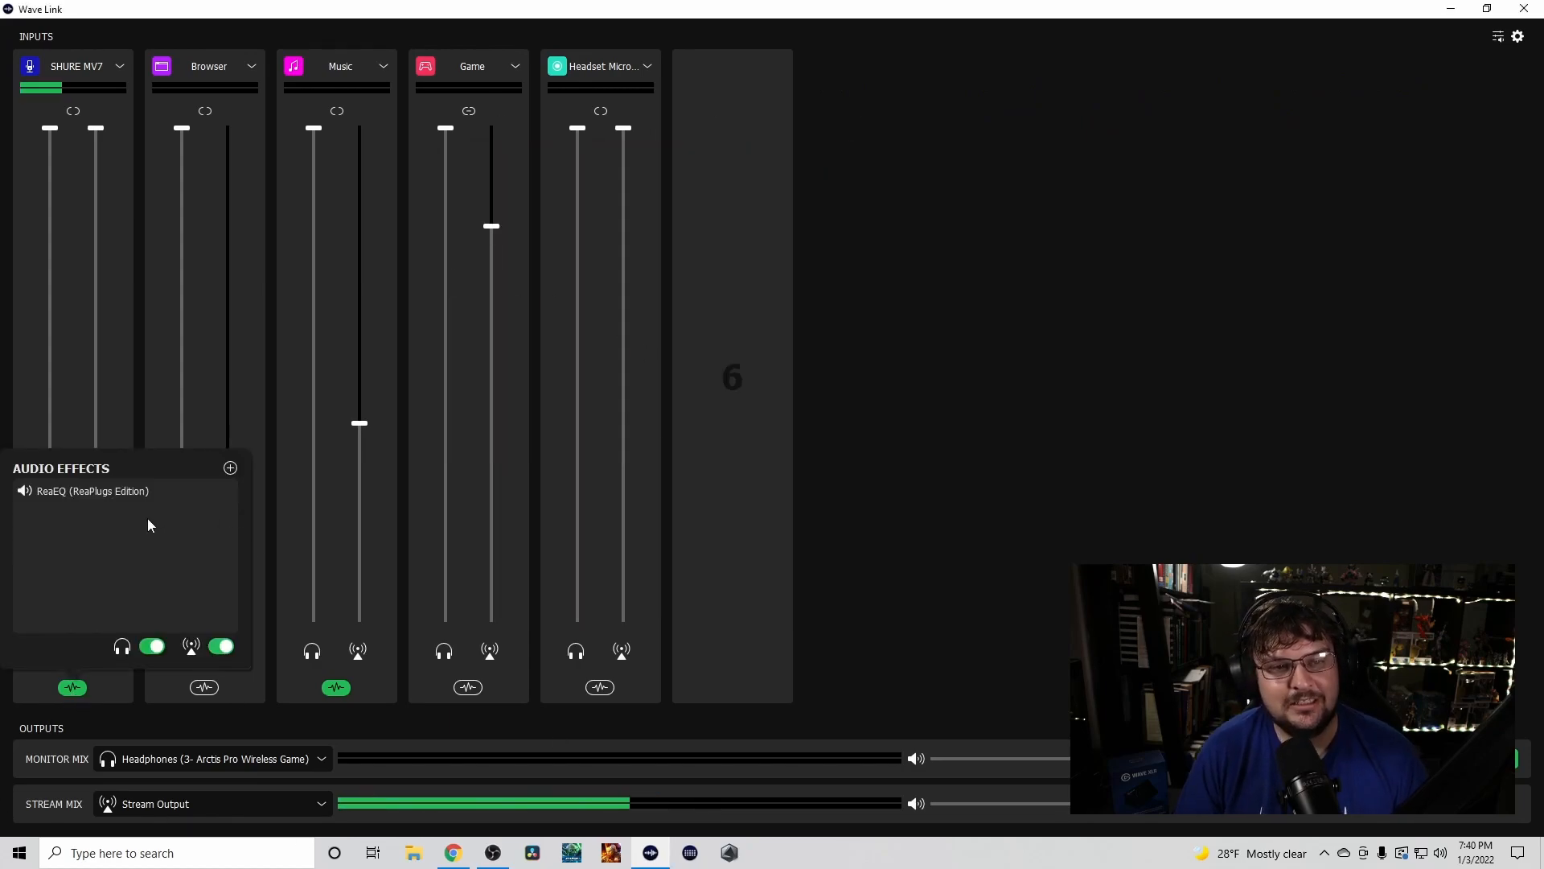
left_click(226, 492)
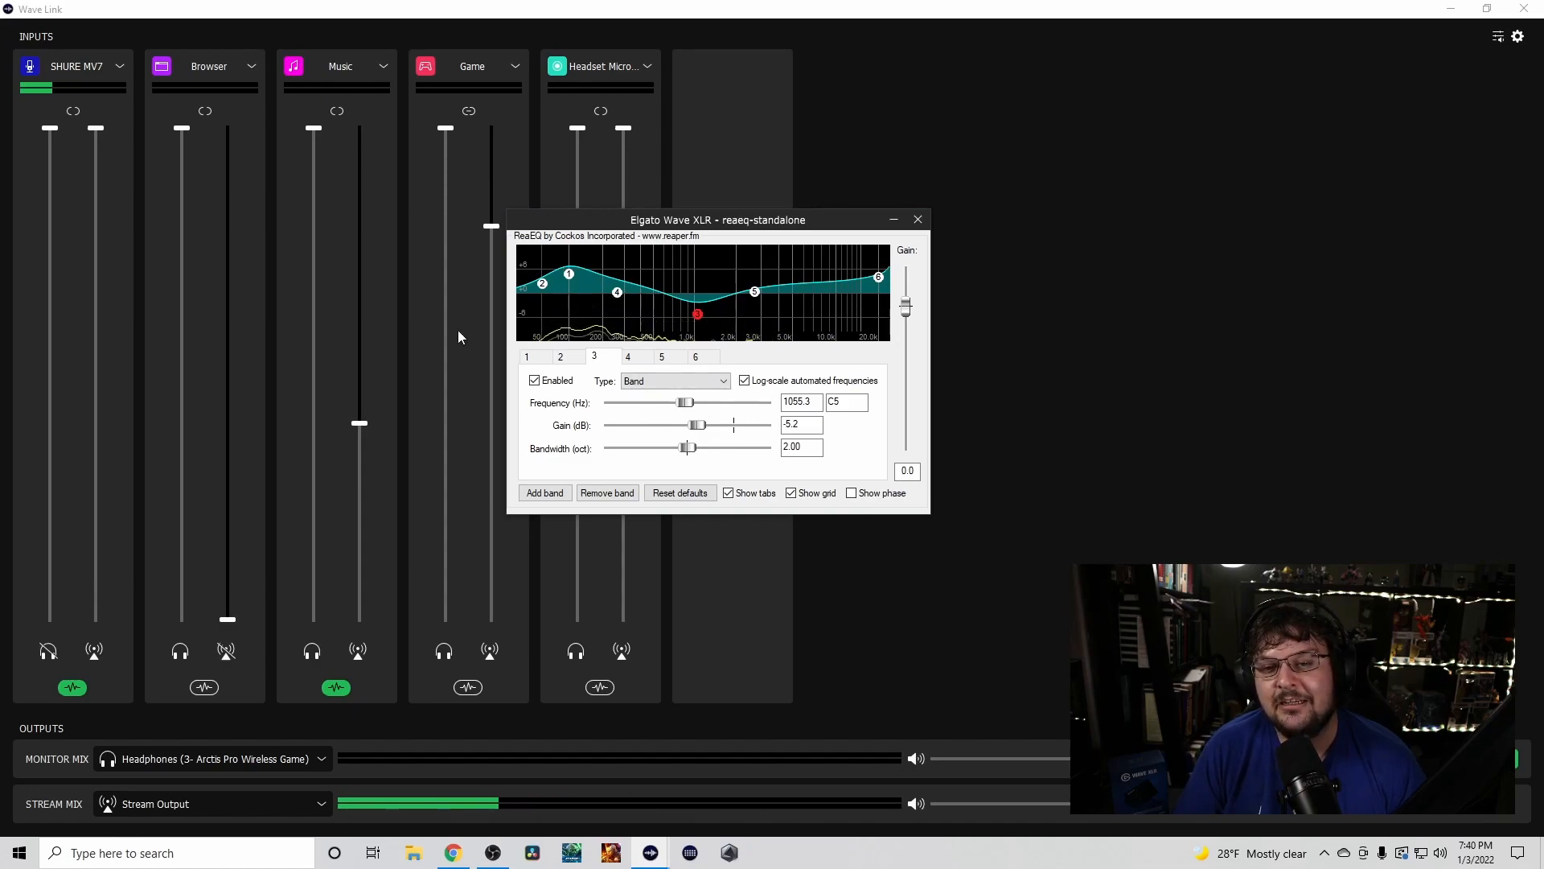
left_click(204, 687)
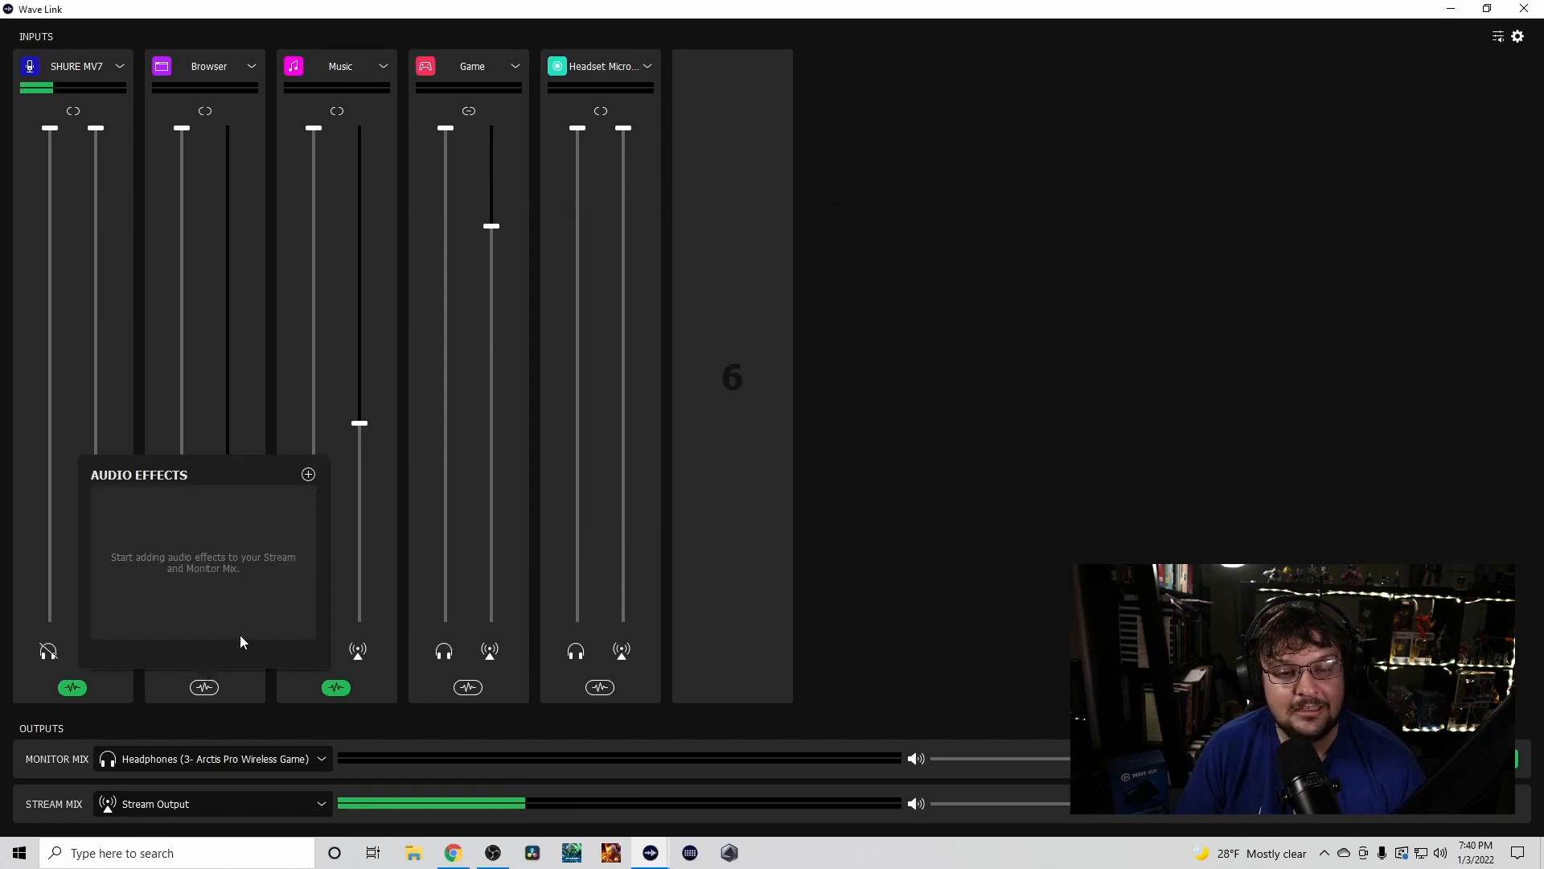
left_click(336, 686)
mouse_move(432, 494)
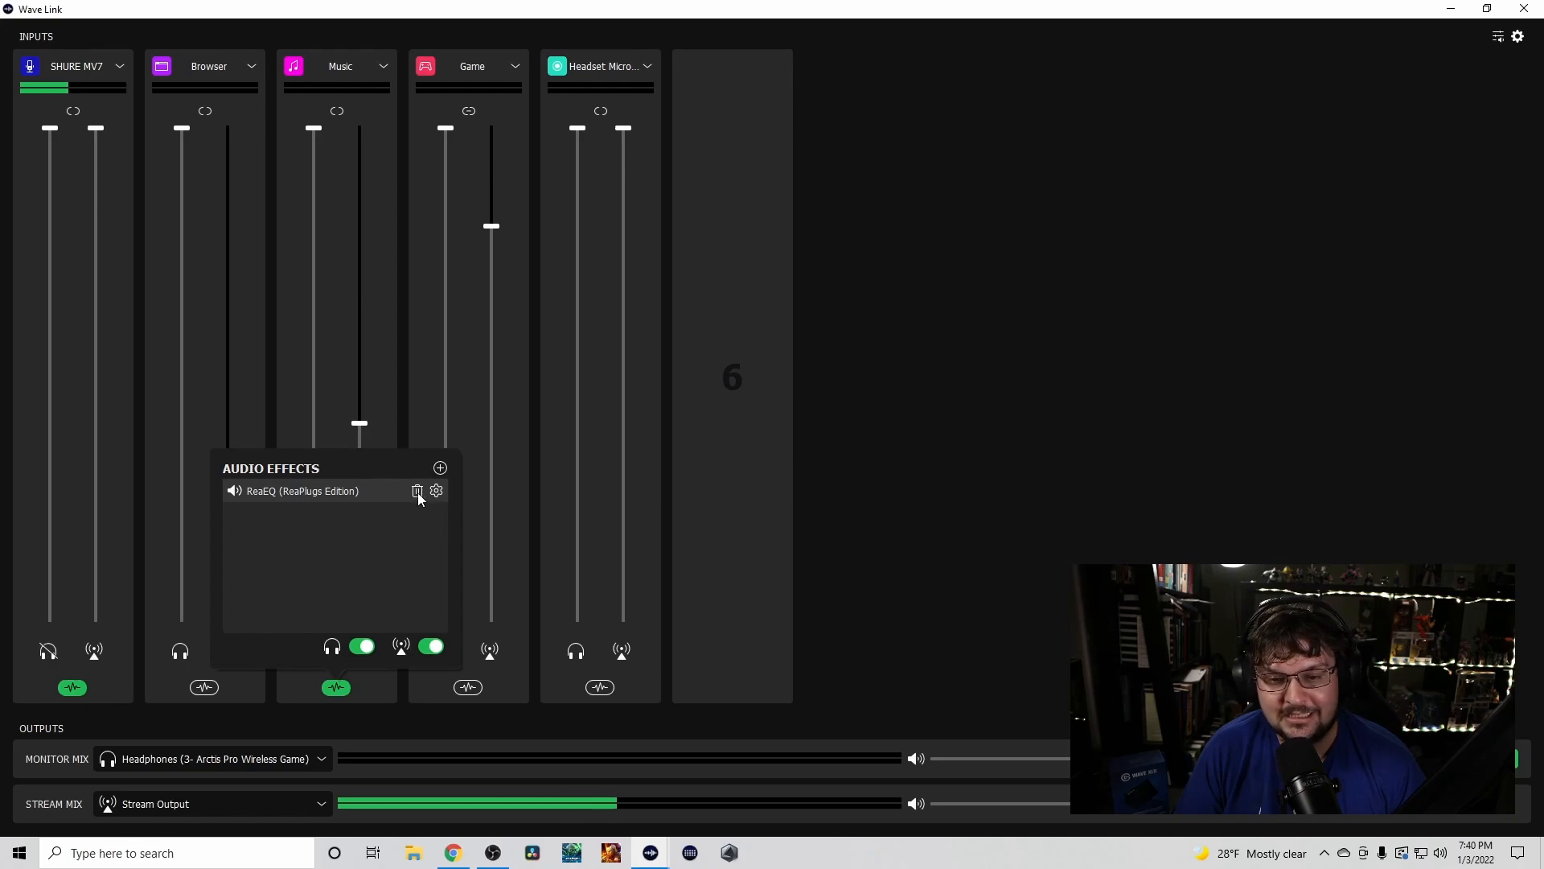
left_click(437, 491)
left_click_drag(562, 156, 860, 156)
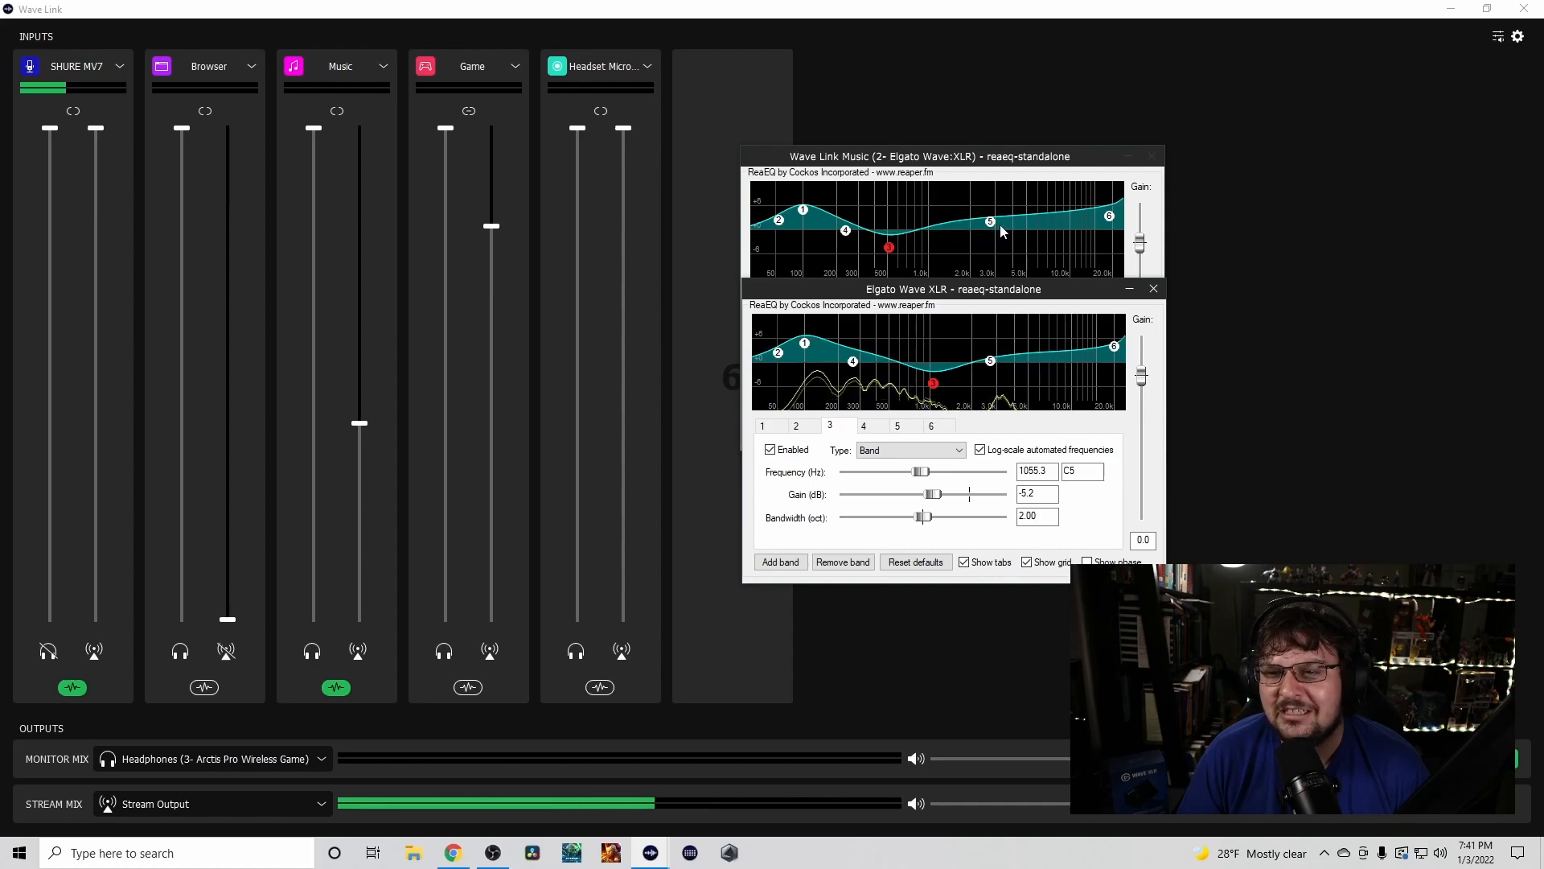
Match the Music ReaEQ curve to the Elgato Wave XLR one by repositioning bands 3, 5 and 6, with band 6 at about 20078 Hz and 3.6 dB
mouse_move(1115, 225)
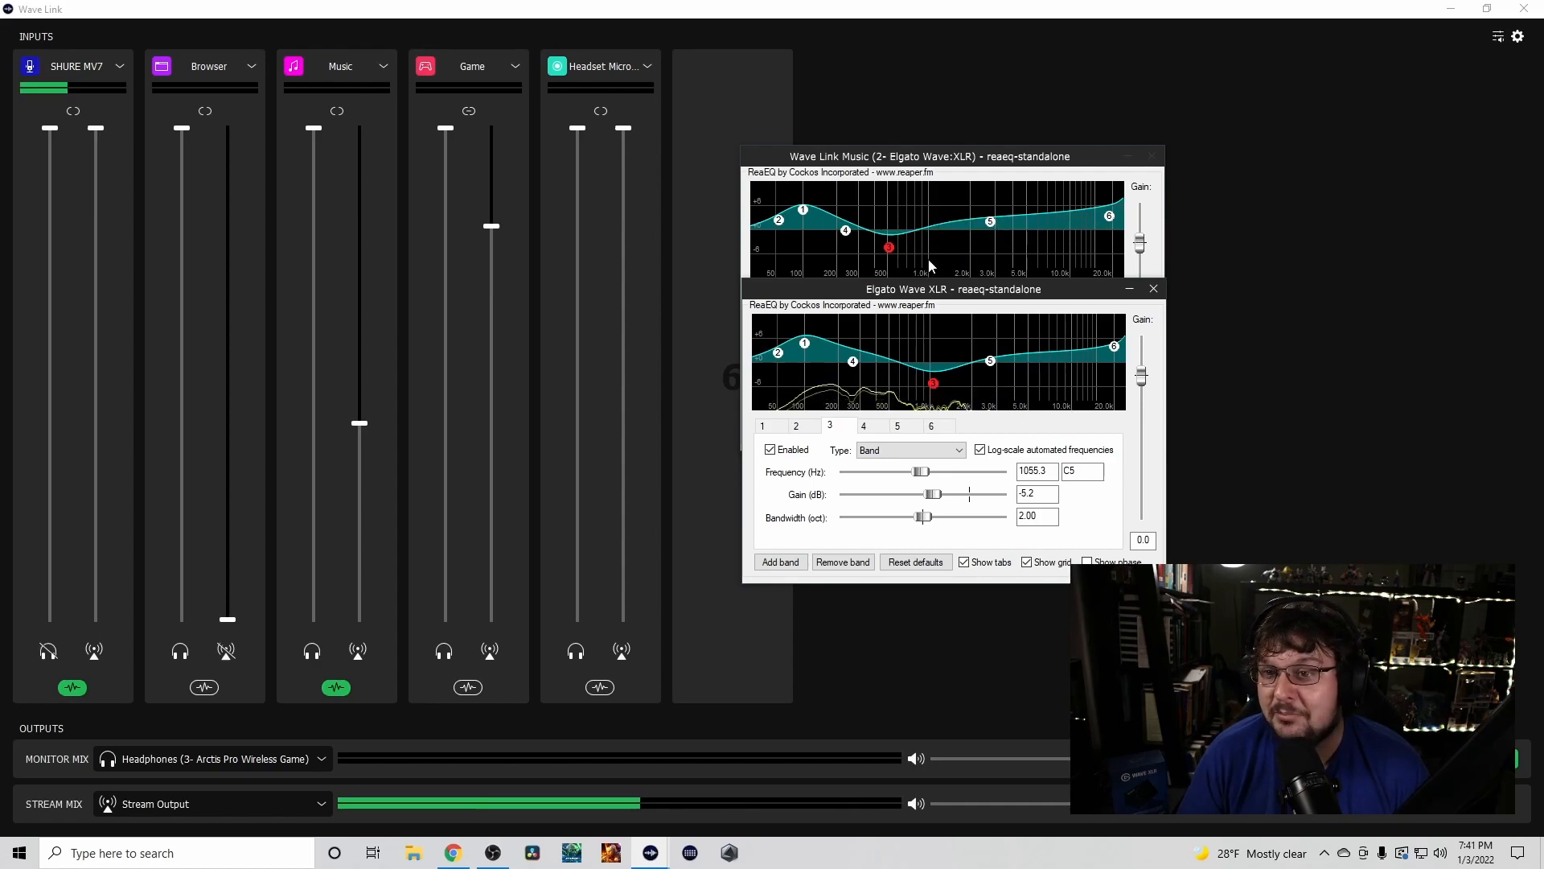
left_click_drag(889, 247, 993, 229)
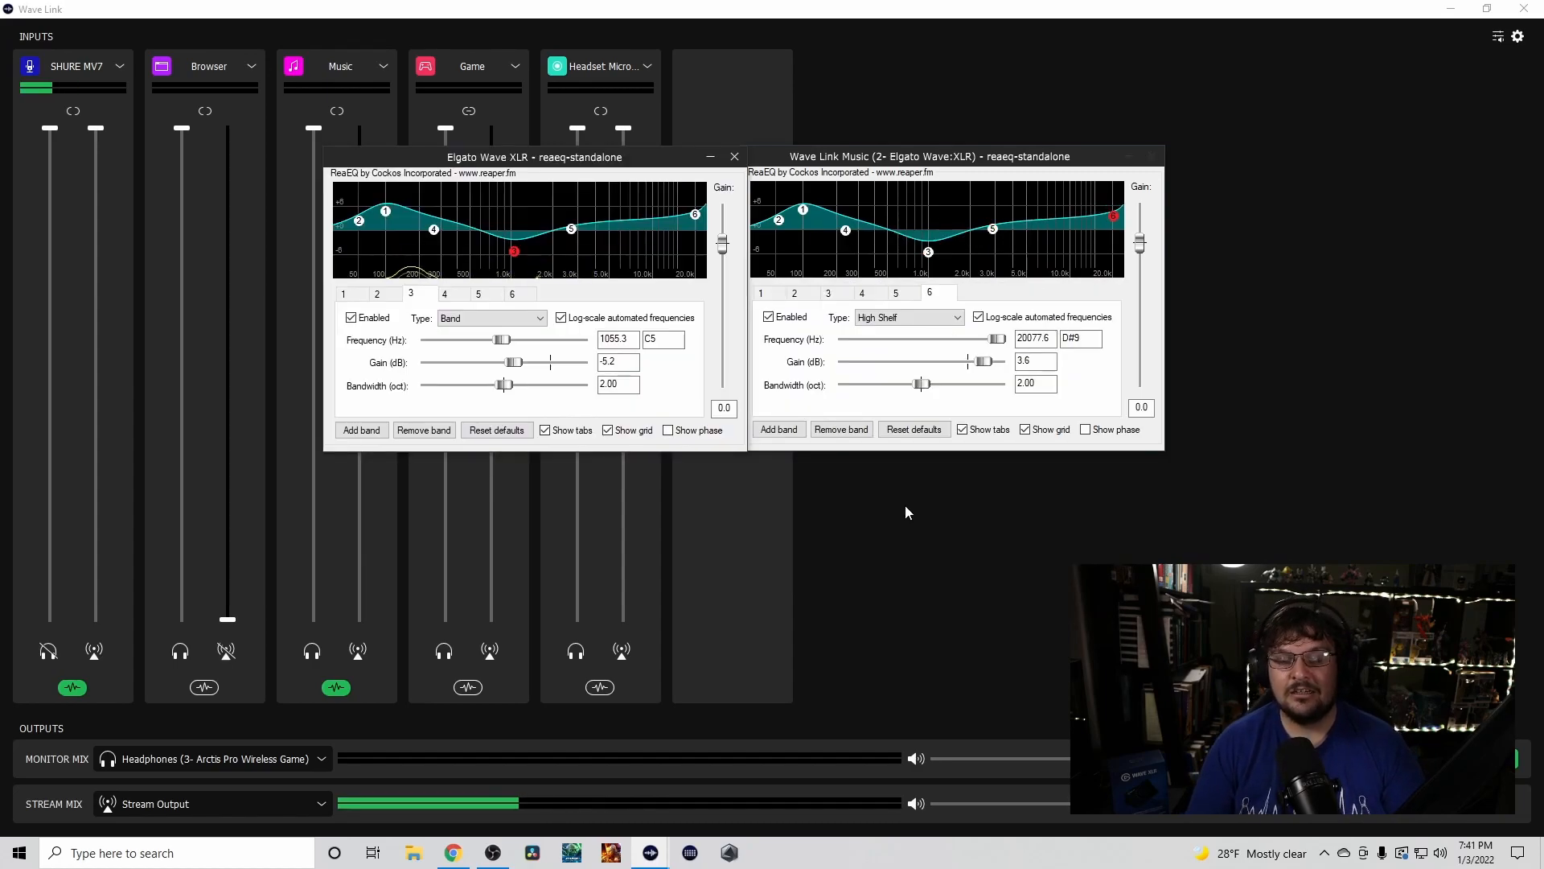